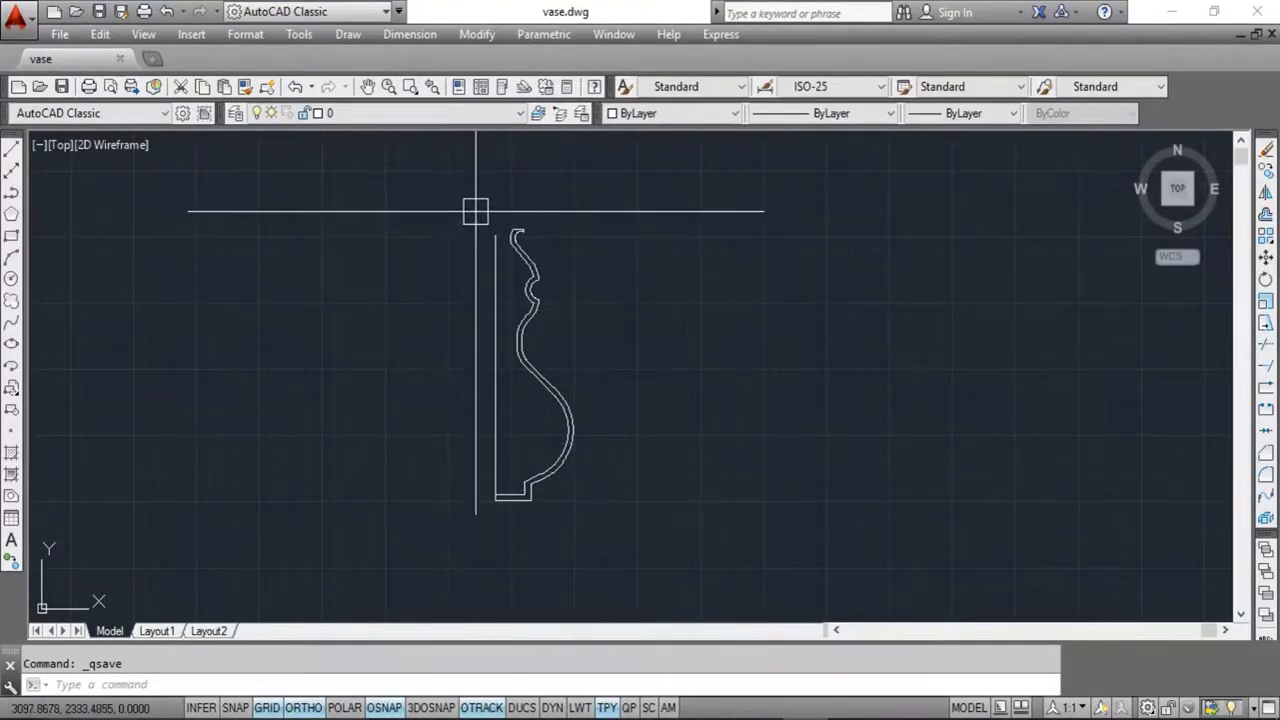
Zoom and pan over the vase profile in AutoCAD, then minimize the AutoCAD window
scroll(457, 377, "up", 3)
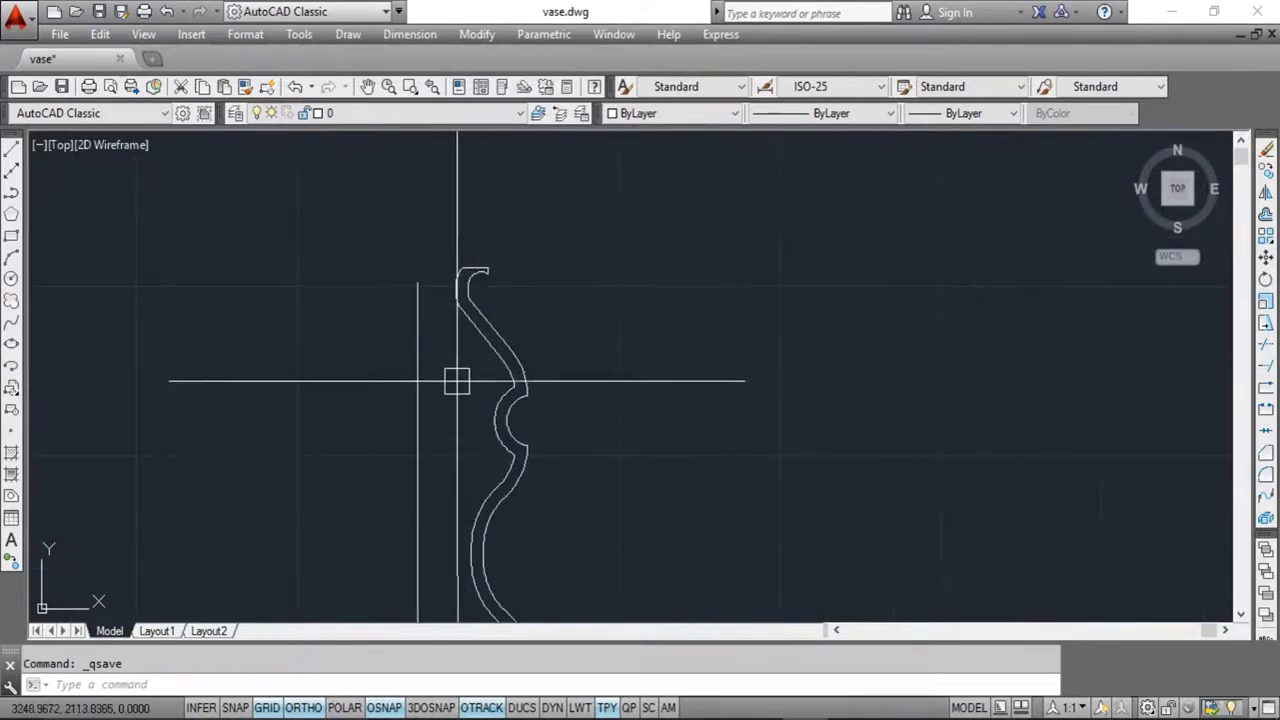
mouse_move(457, 377)
middle_mouse_down()
mouse_move(486, 257)
mouse_move(638, 513)
mouse_move(646, 374)
mouse_move(666, 494)
mouse_move(689, 510)
middle_mouse_up()
middle_click_drag(673, 229, 674, 528)
scroll(669, 434, "down", 3)
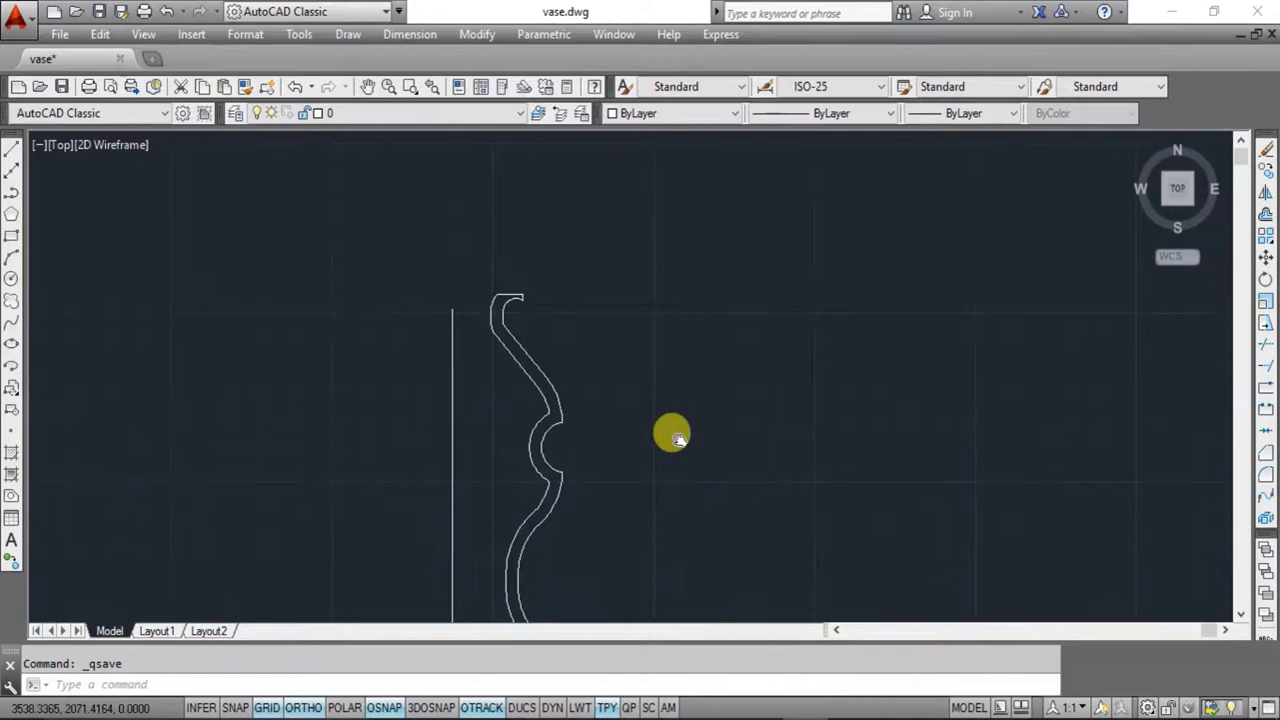
mouse_move(620, 430)
middle_mouse_down()
mouse_move(665, 412)
mouse_move(651, 360)
mouse_move(649, 377)
middle_mouse_up()
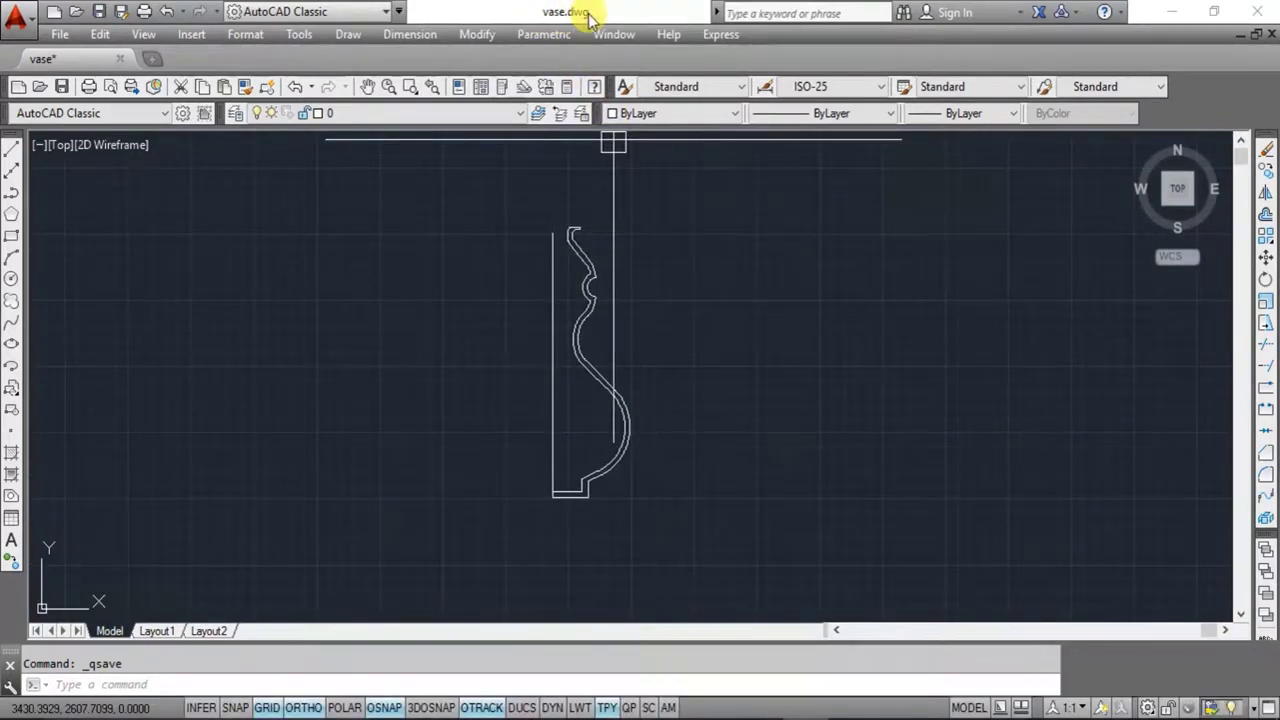
middle_click_drag(663, 471, 629, 480)
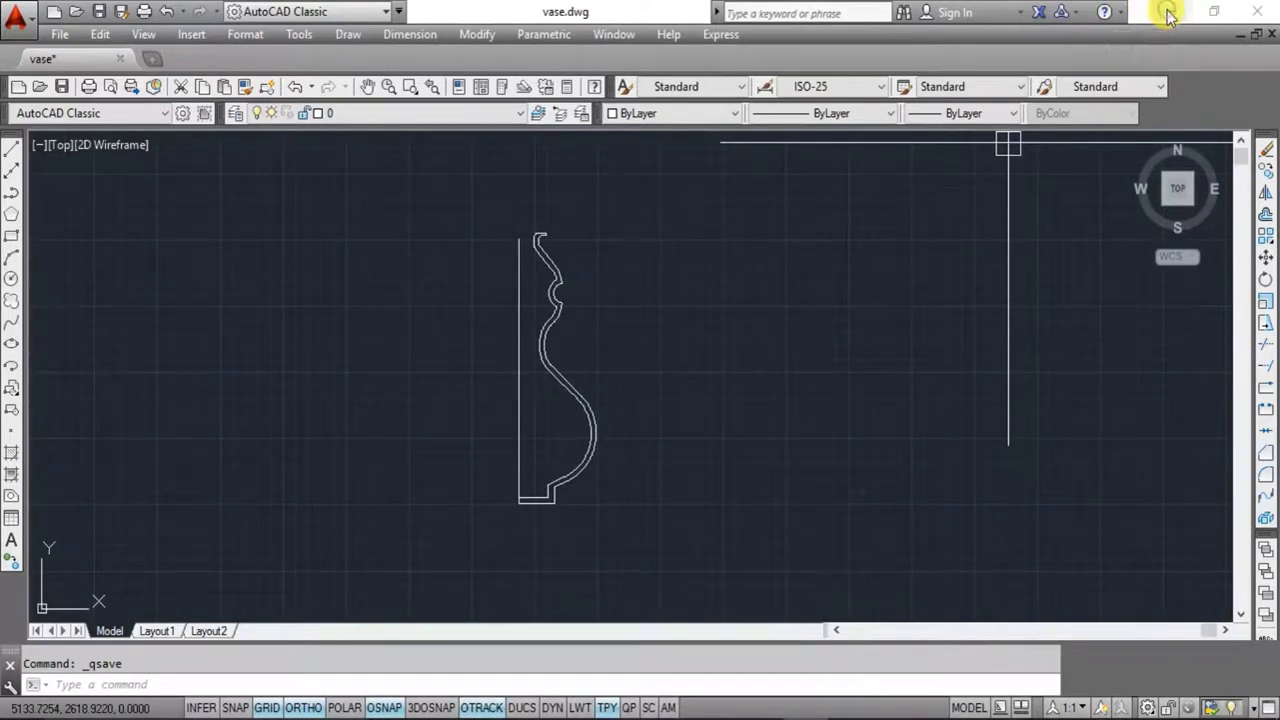
left_click(1168, 12)
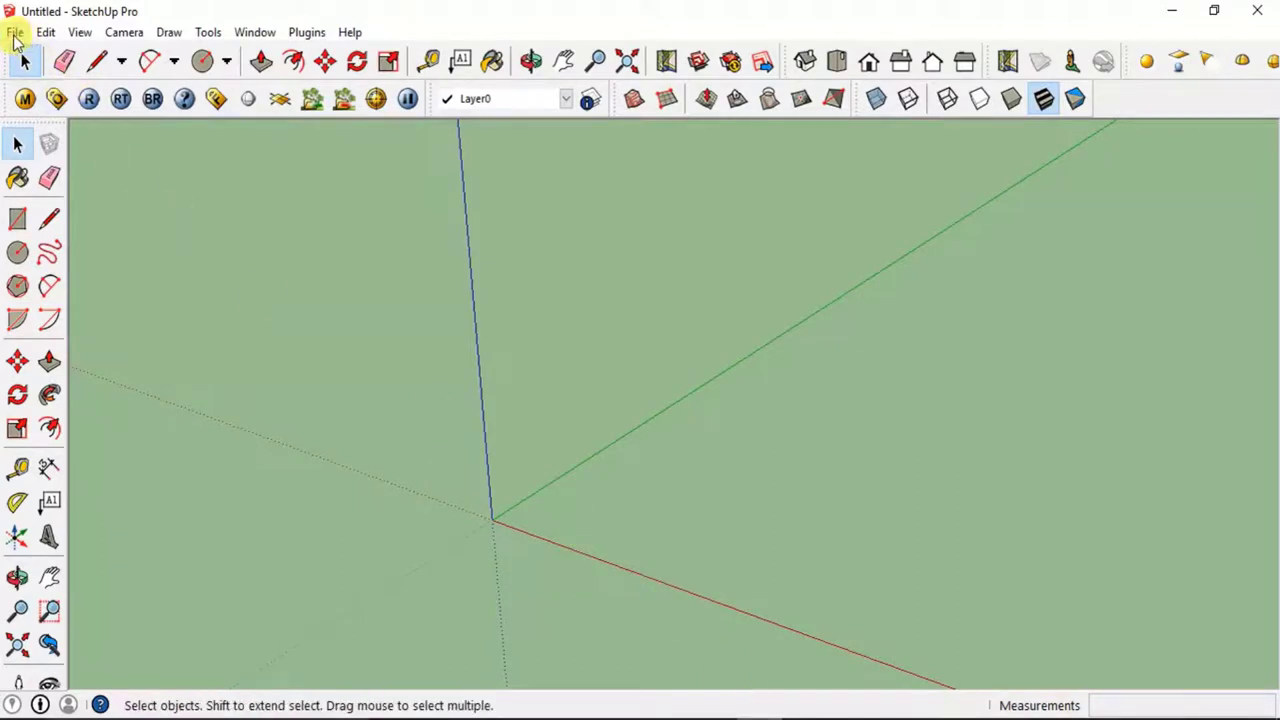
Import vase.dwg into the untitled SketchUp model and dismiss the Import Results summary
left_click(18, 32)
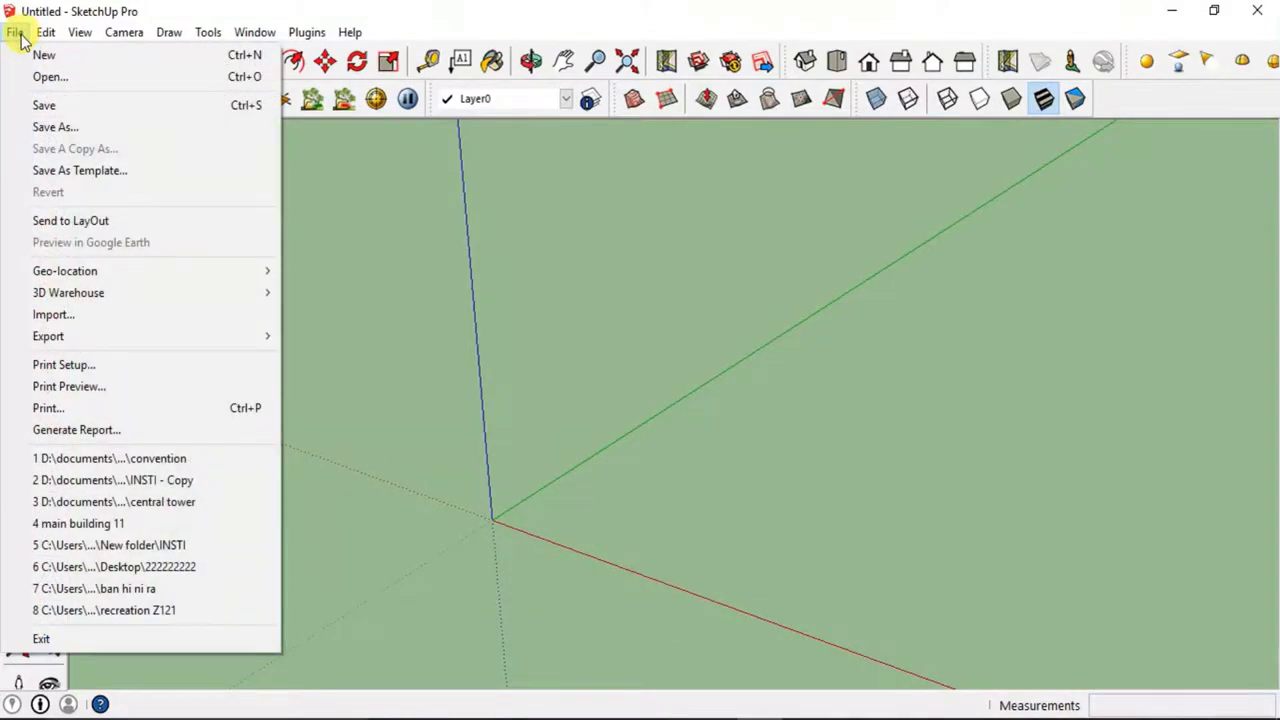
left_click(52, 315)
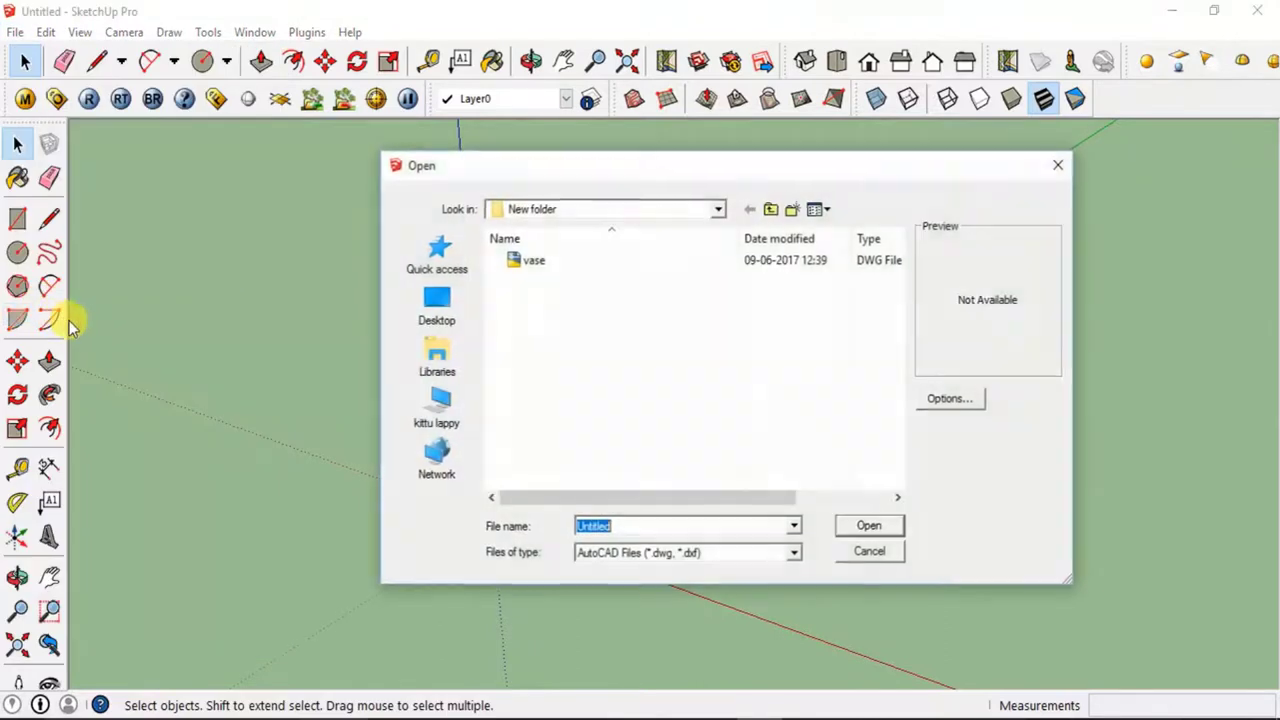
left_click(548, 270)
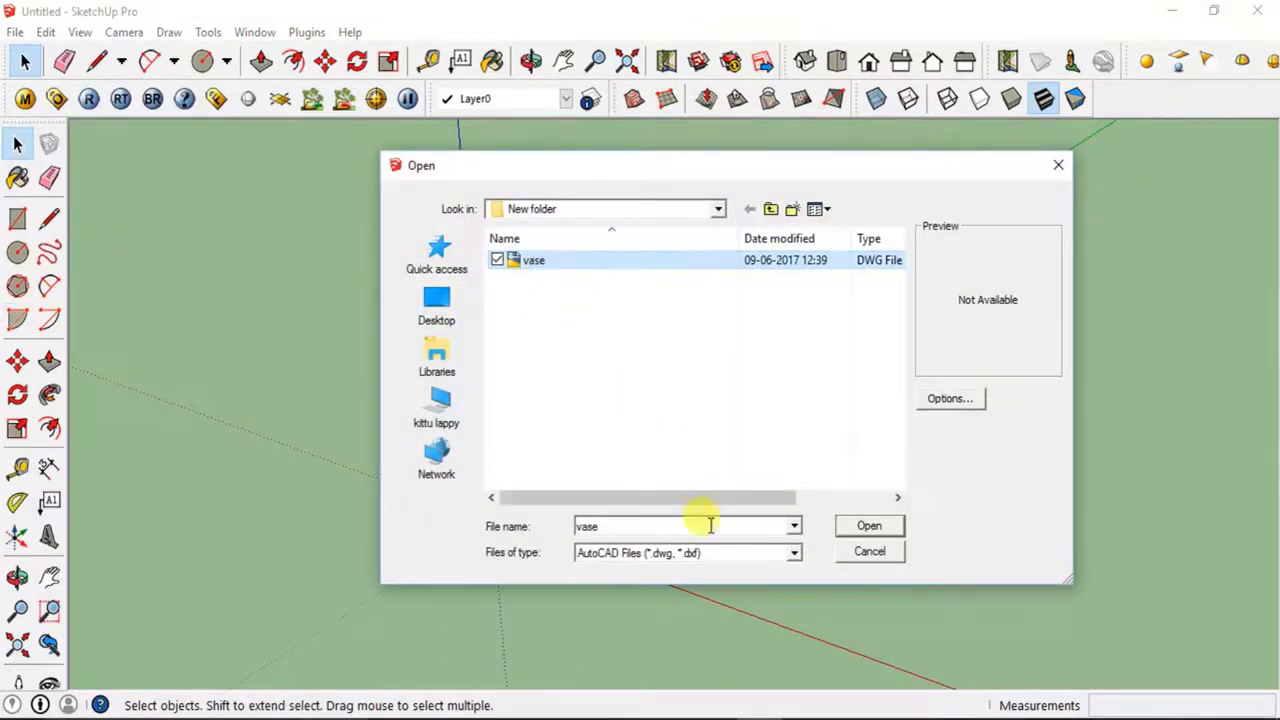
left_click(886, 532)
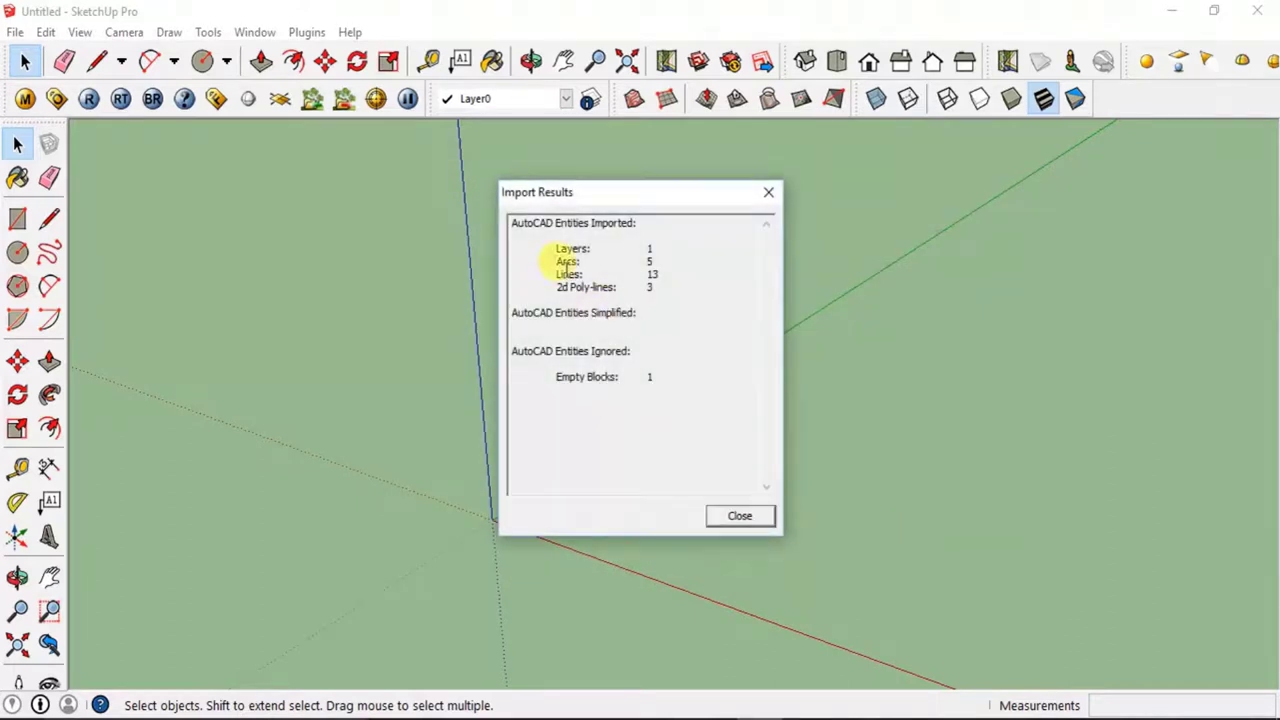
left_click(739, 518)
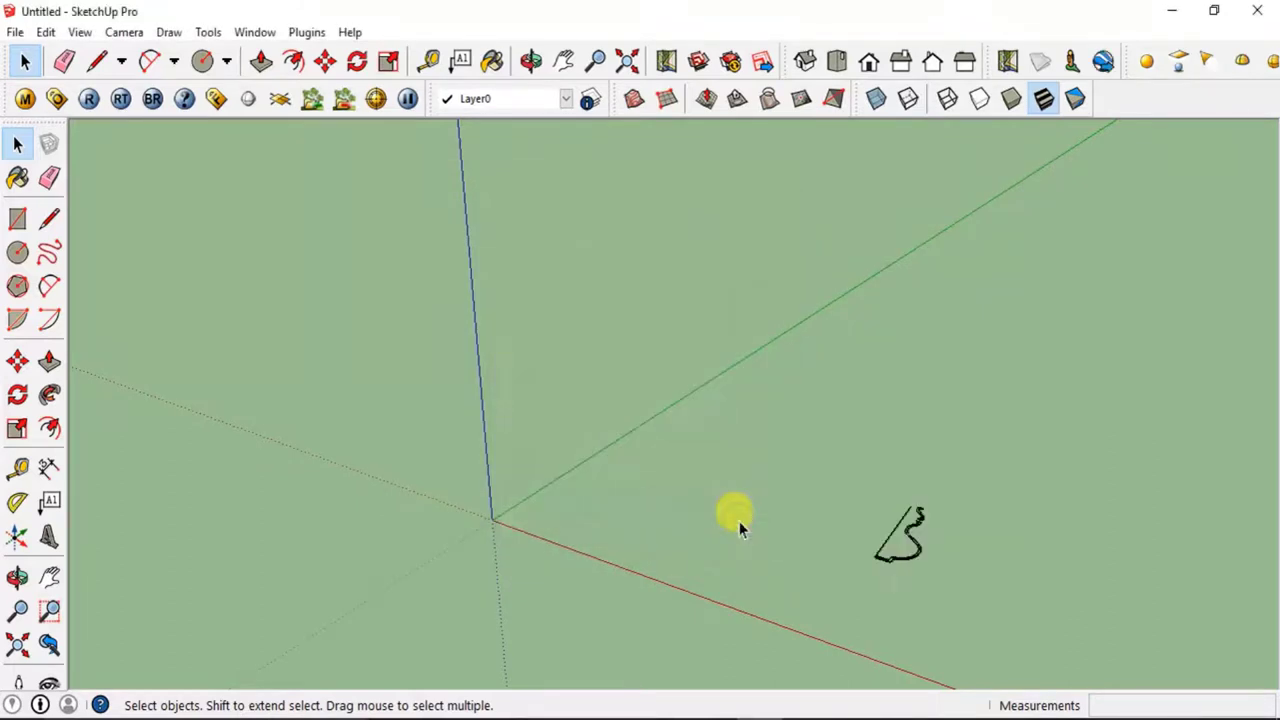
middle_click_drag(878, 560, 1055, 388)
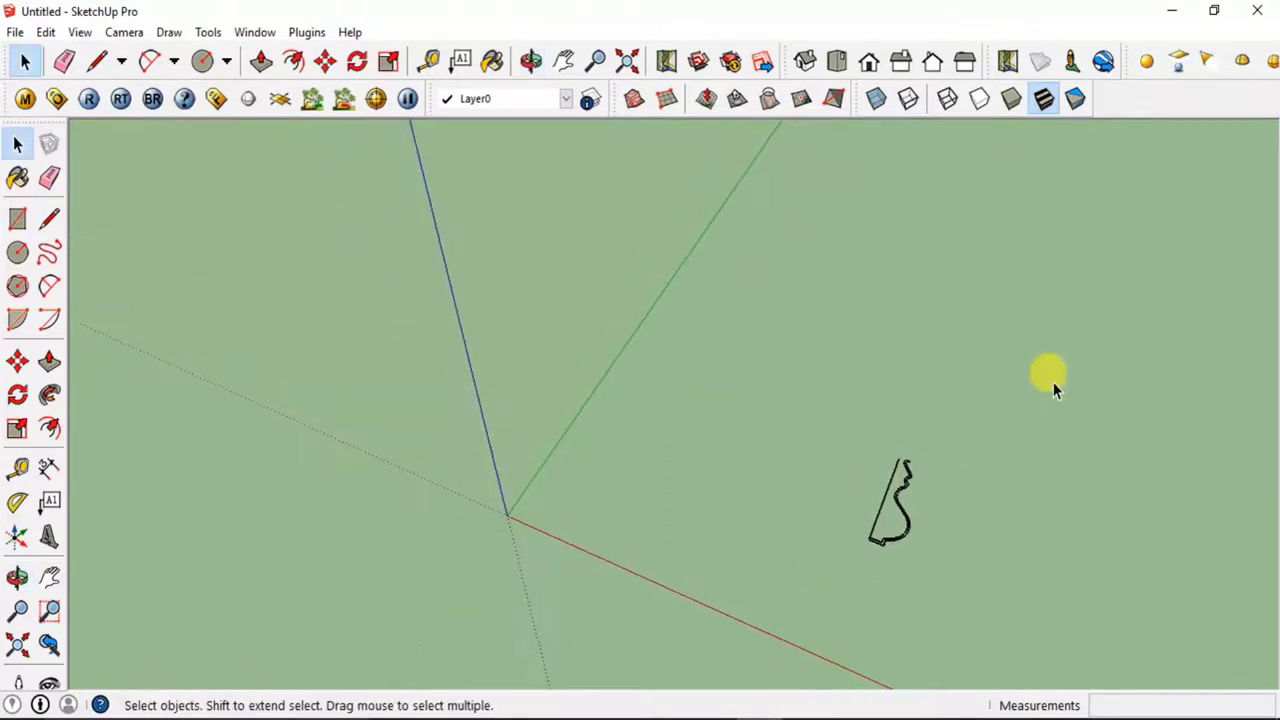
Move the profile by its bottom endpoint to the axes origin
left_click(326, 58)
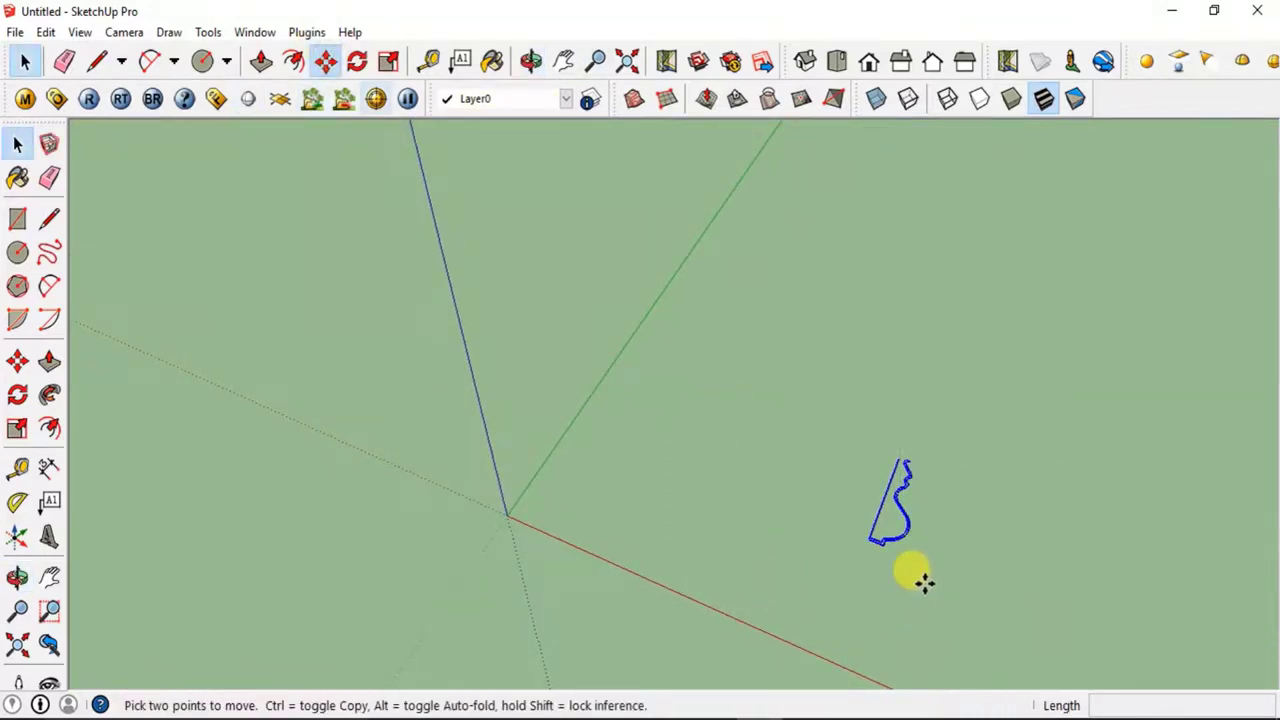
left_click(880, 545)
left_click(508, 512)
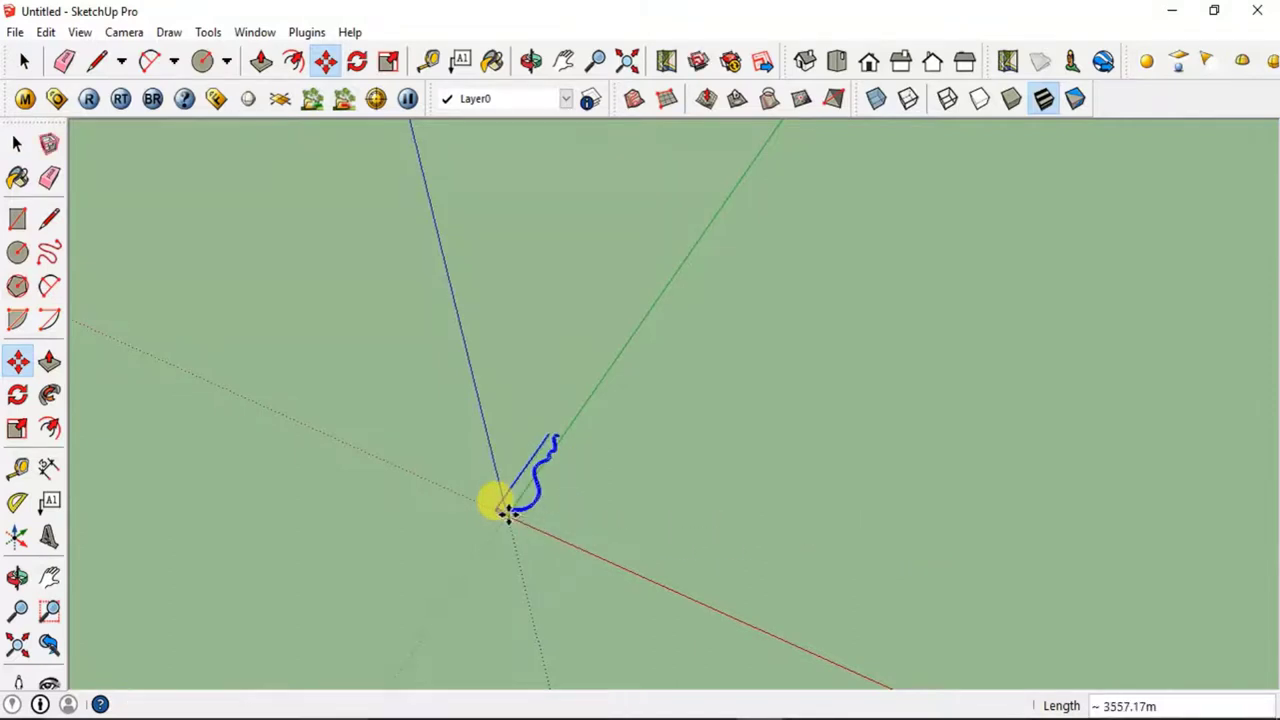
scroll(449, 514, "up", 5)
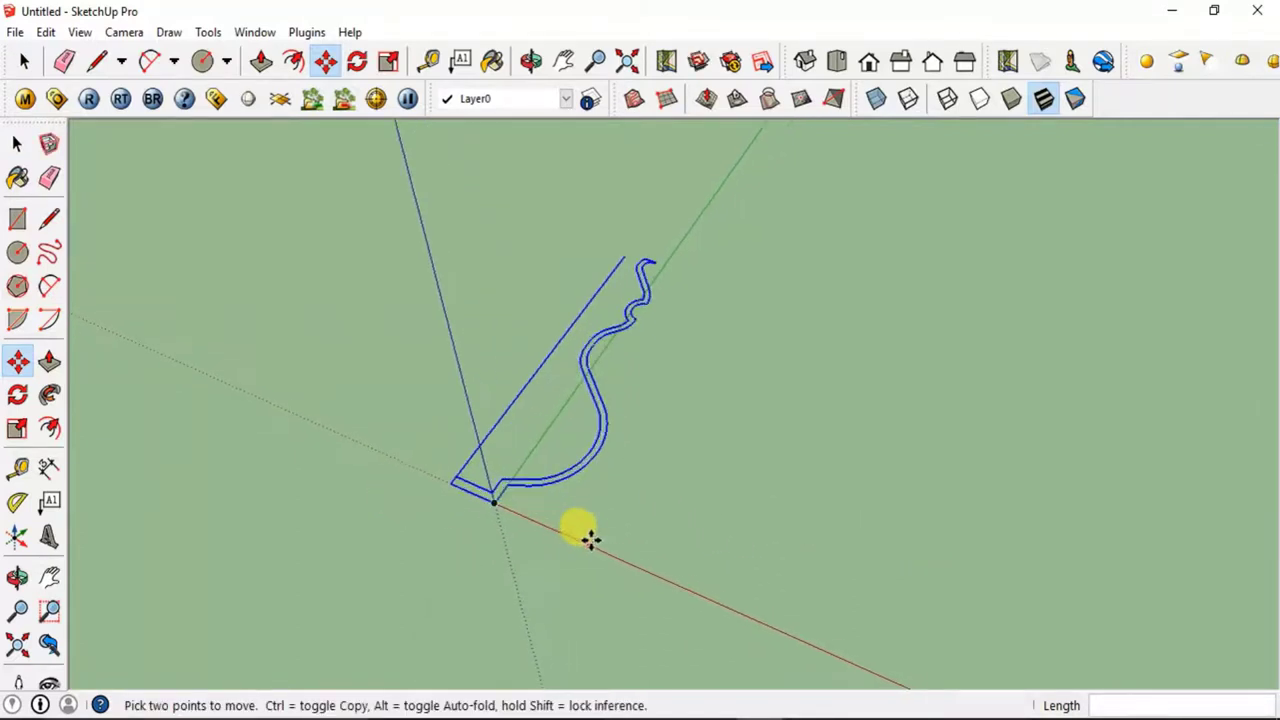
scroll(590, 538, "up", 1)
key("space")
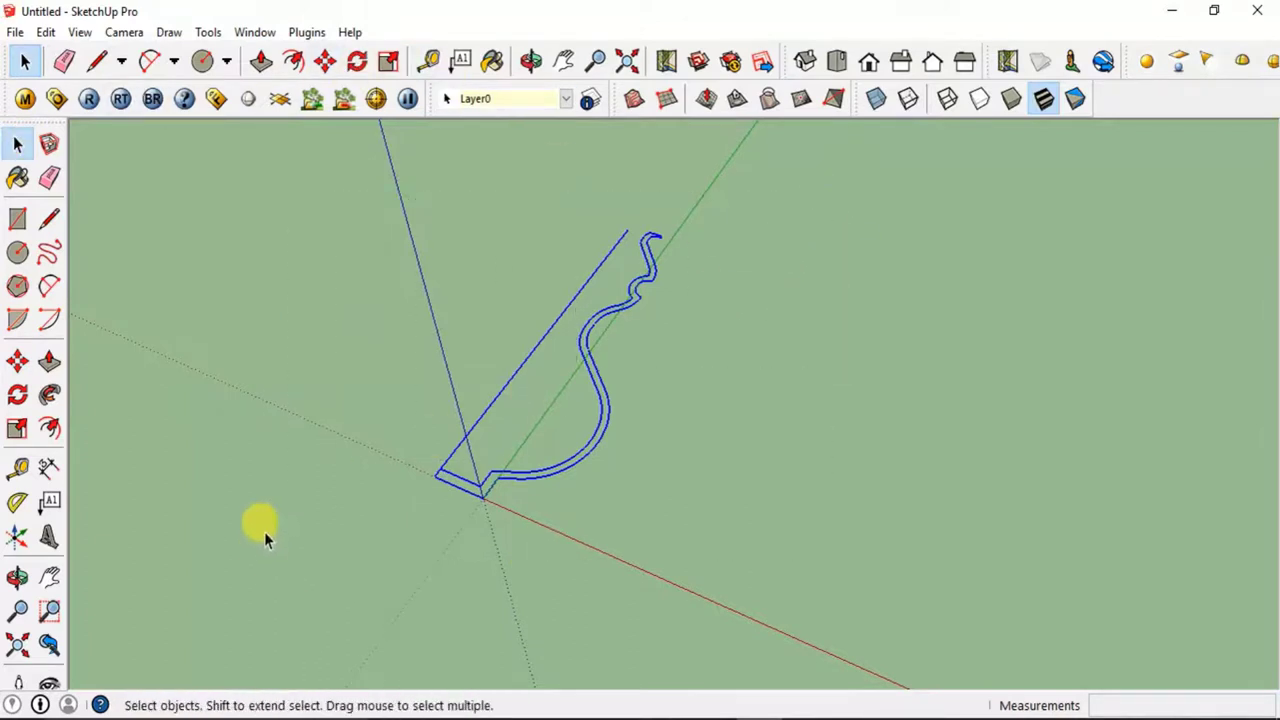
Rotate the profile 90 degrees so it stands upright
left_click(357, 61)
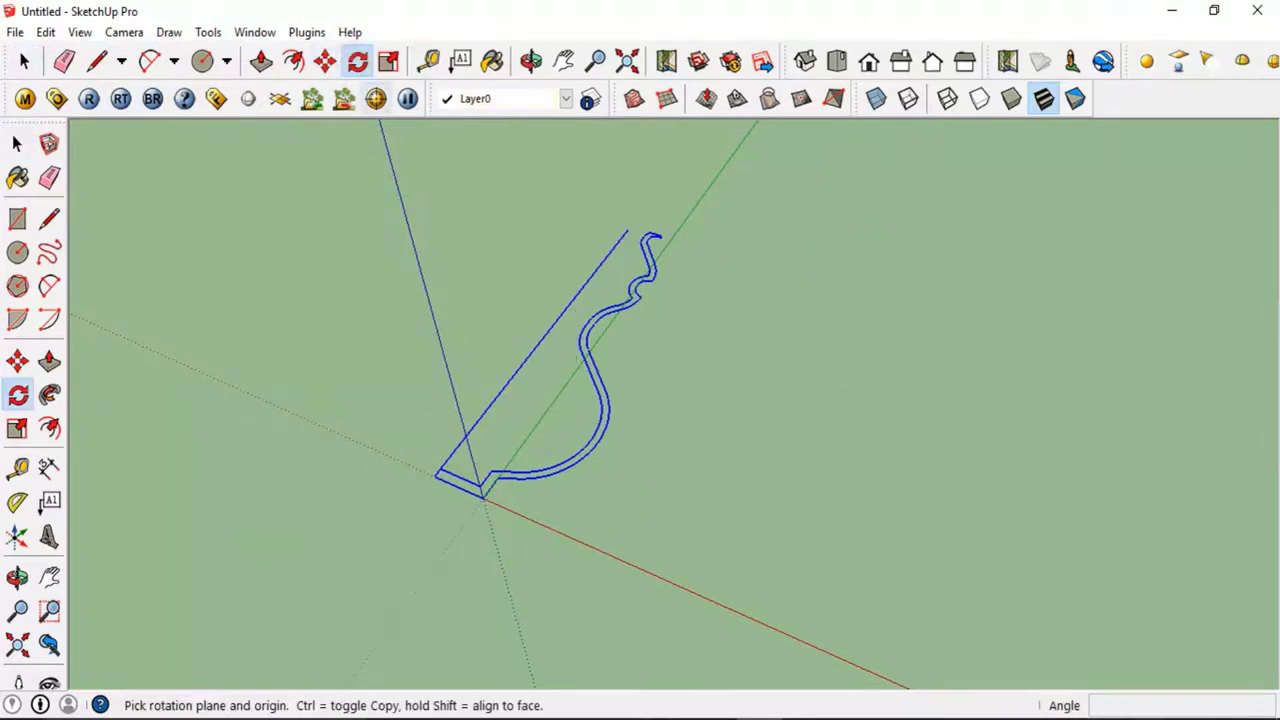
middle_click_drag(623, 343, 372, 268)
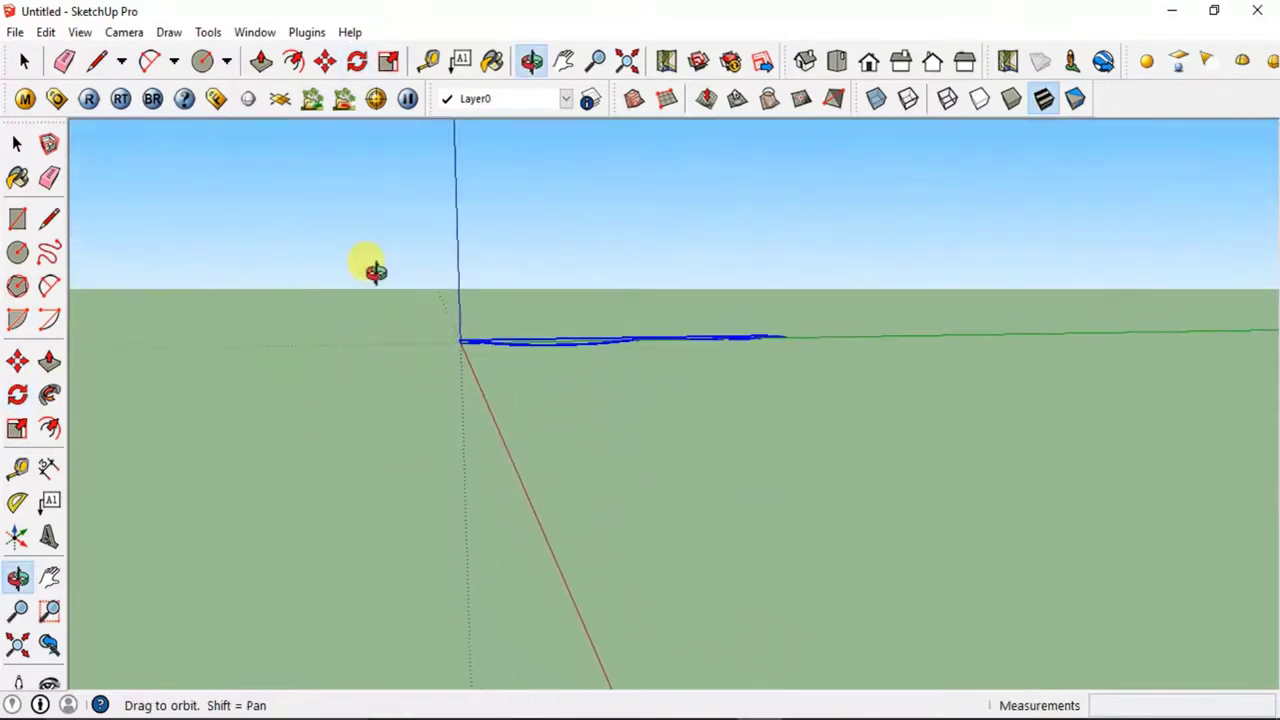
left_click_drag(400, 341, 406, 335)
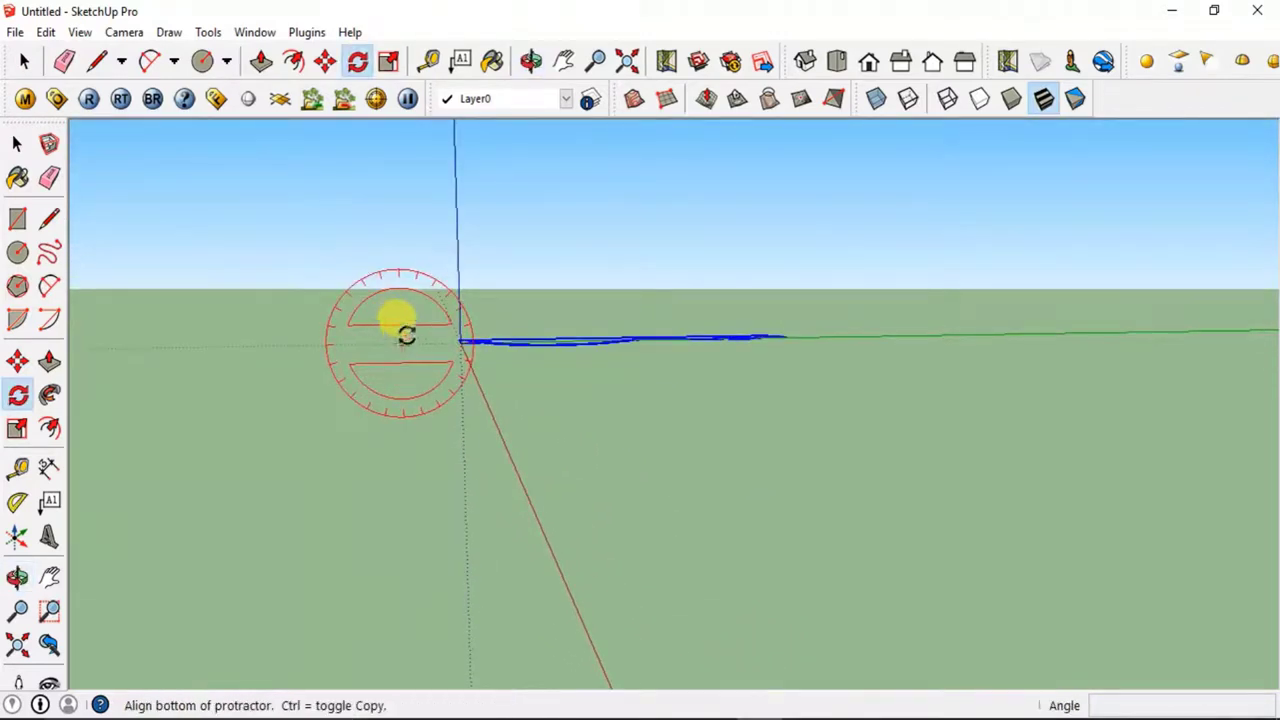
left_click_drag(422, 268, 646, 346)
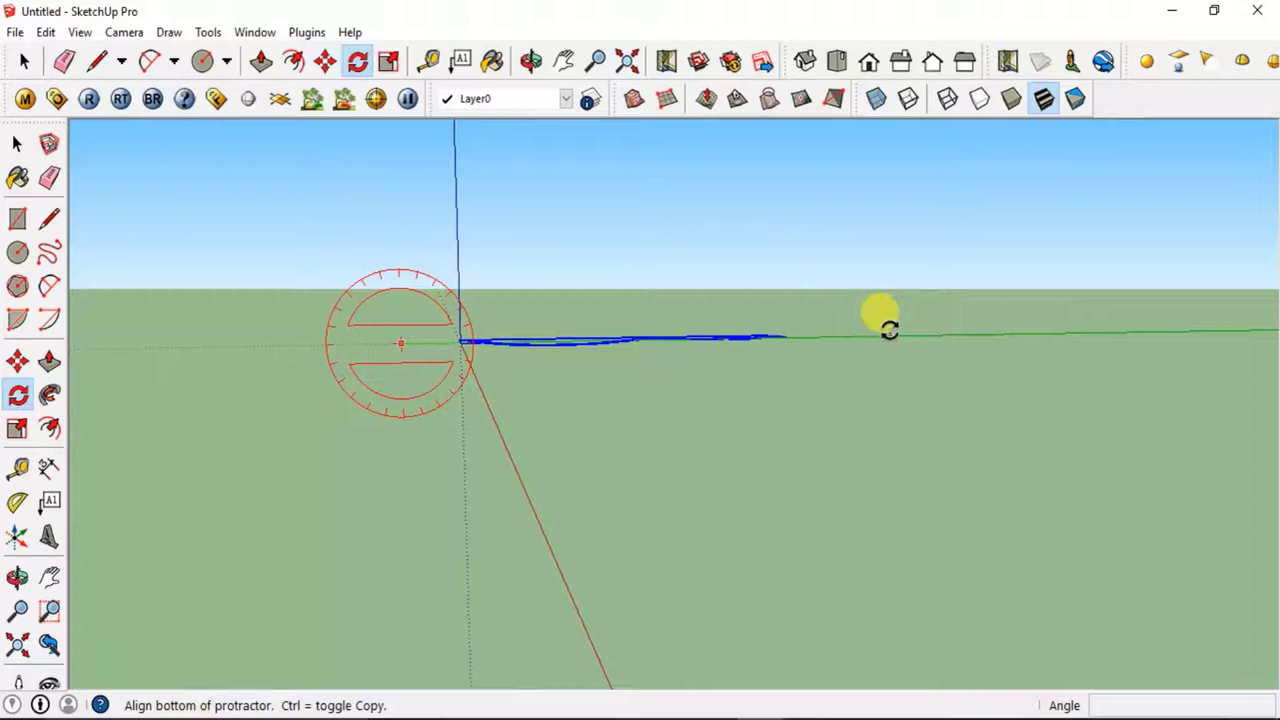
left_click_drag(889, 330, 889, 331)
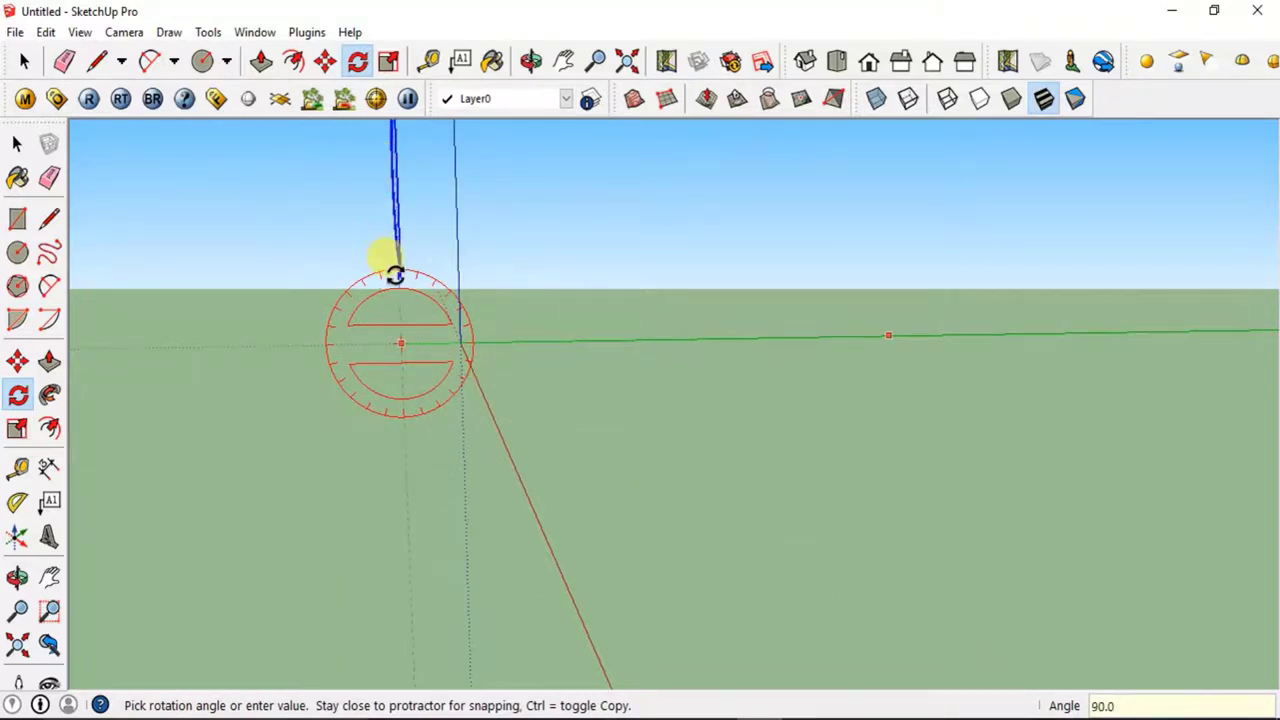
left_click(16, 143)
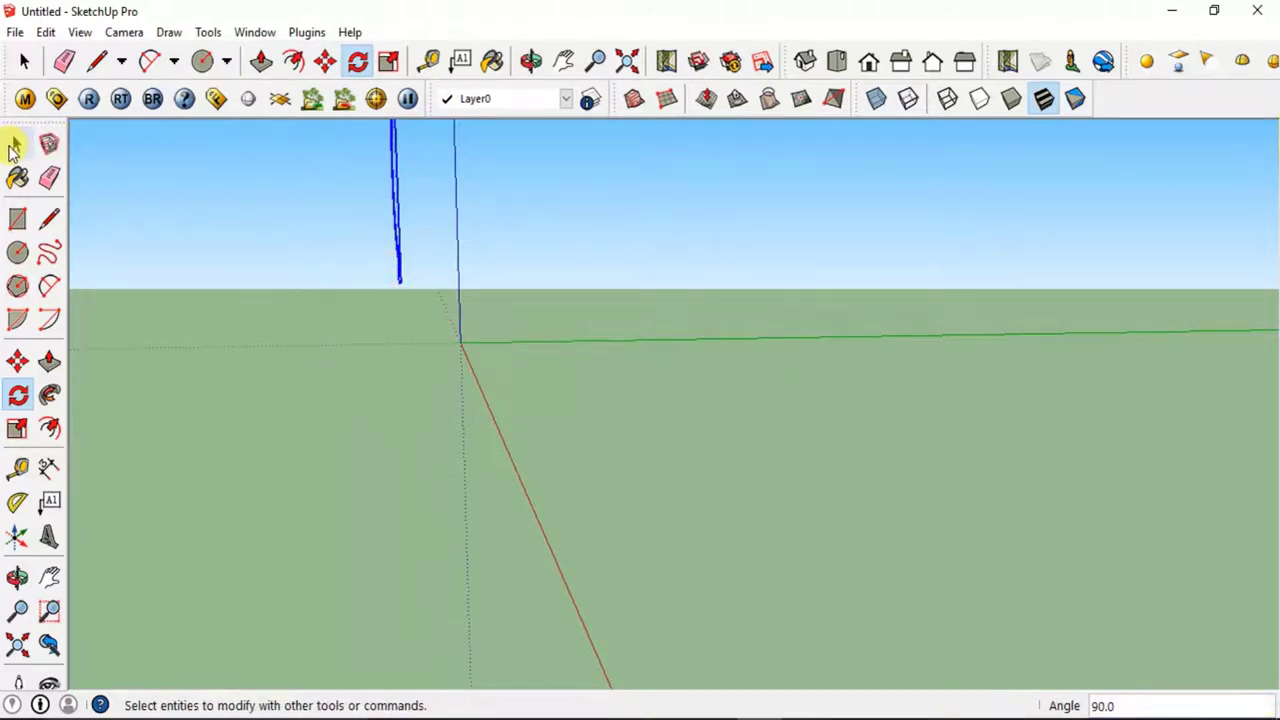
Move the upright profile's base corner onto the axes origin and deselect it
middle_click_drag(430, 400, 576, 438)
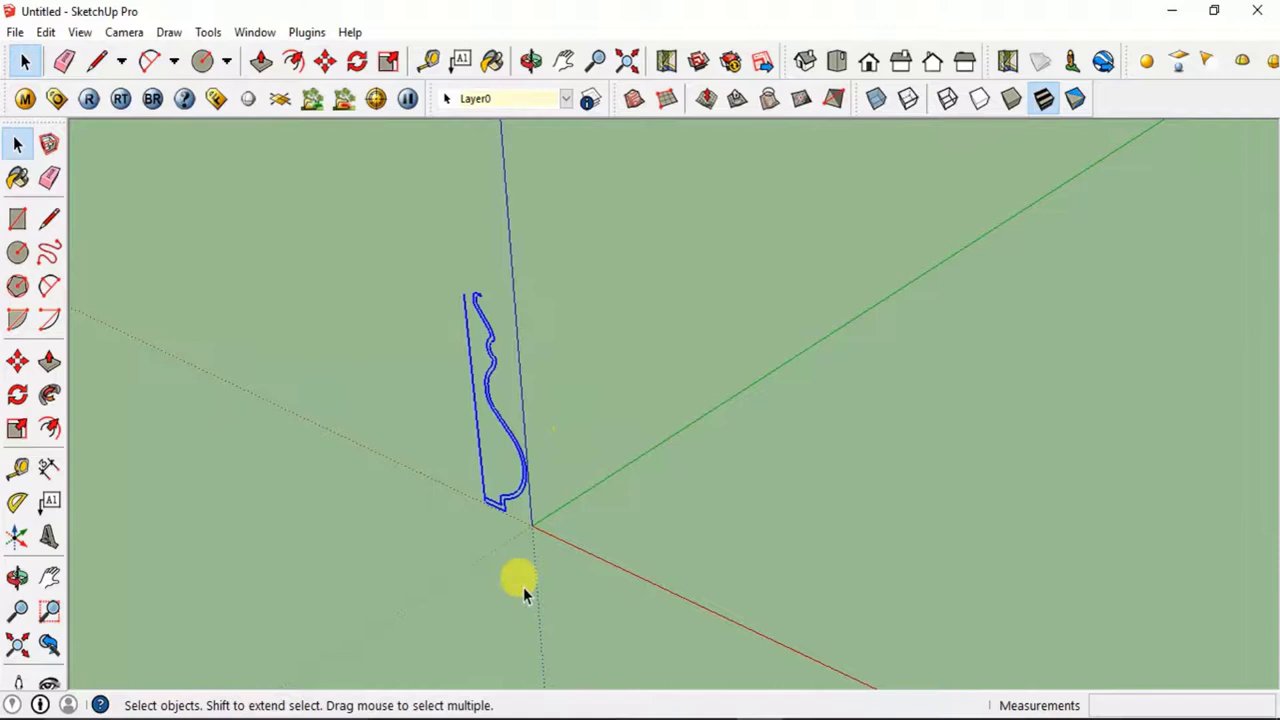
key("m")
left_click(500, 510)
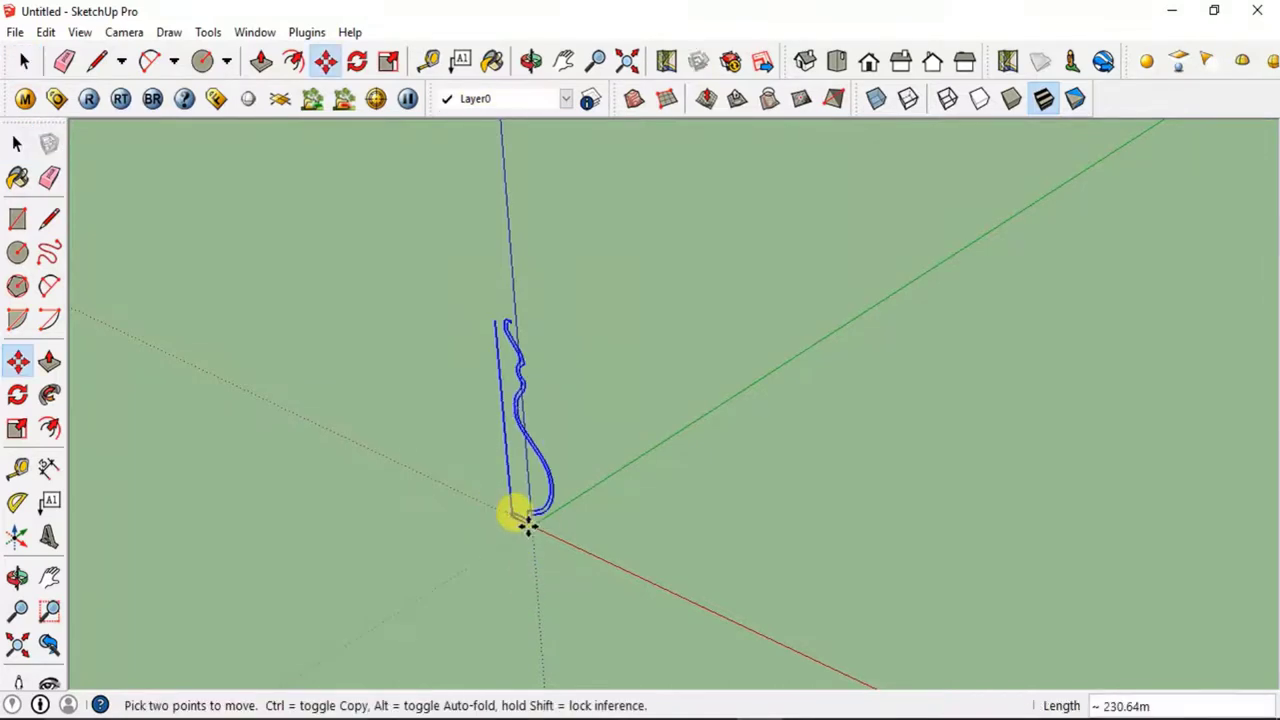
left_click(528, 527)
middle_click_drag(700, 555, 866, 523)
key("space")
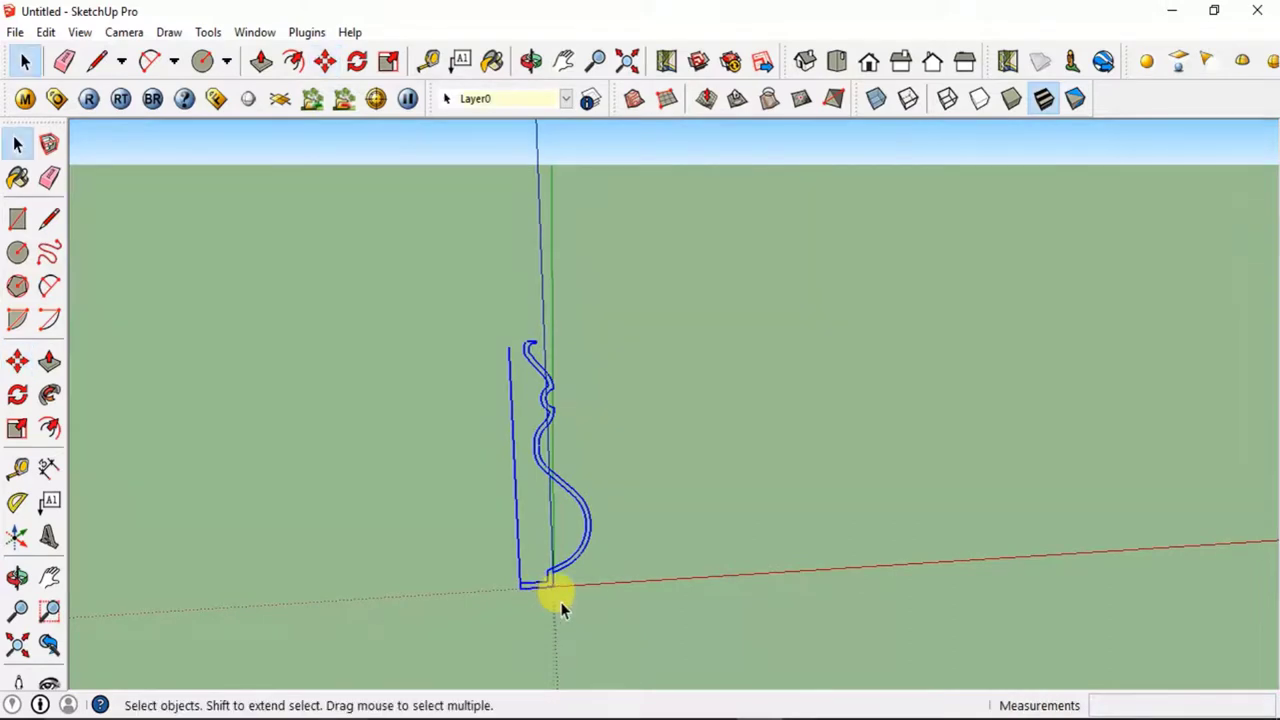
scroll(557, 588, "up", 3)
left_click(557, 588)
scroll(614, 534, "up", 2)
middle_click_drag(614, 534, 480, 551)
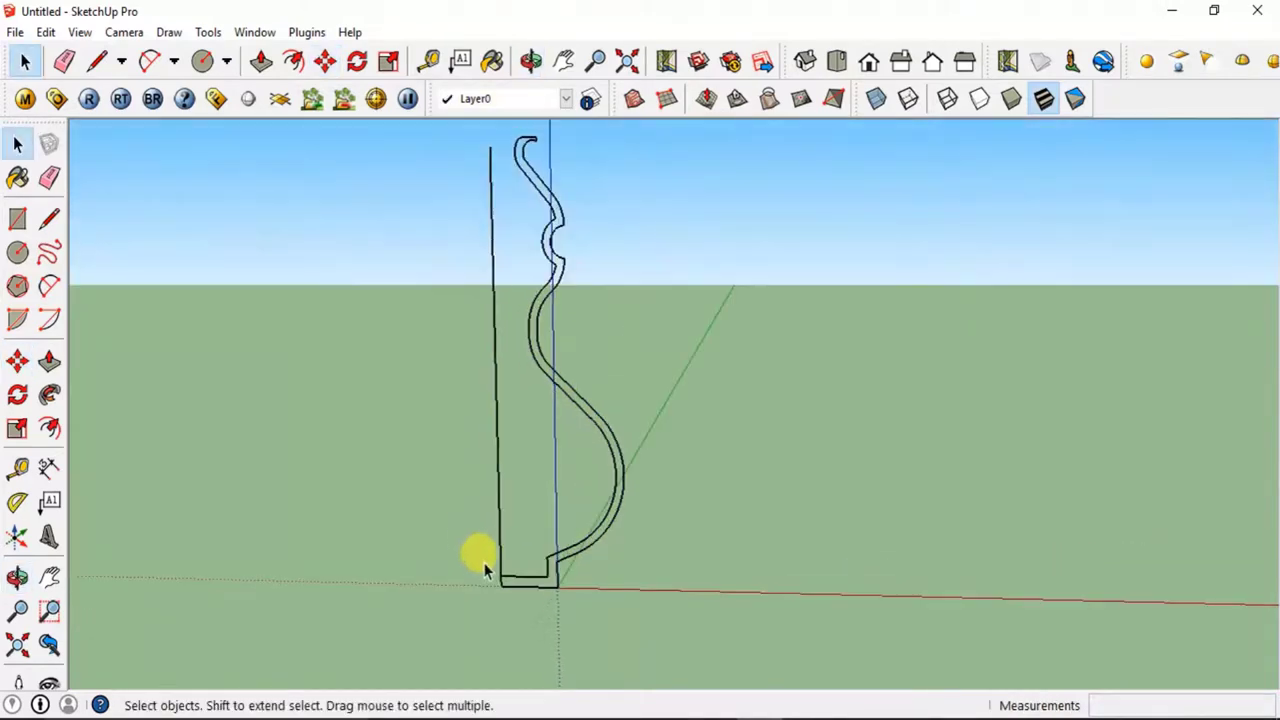
Draw a line across the profile's bottom corner so the outline fills into a face
scroll(491, 577, "up", 2)
scroll(491, 577, "up", 1)
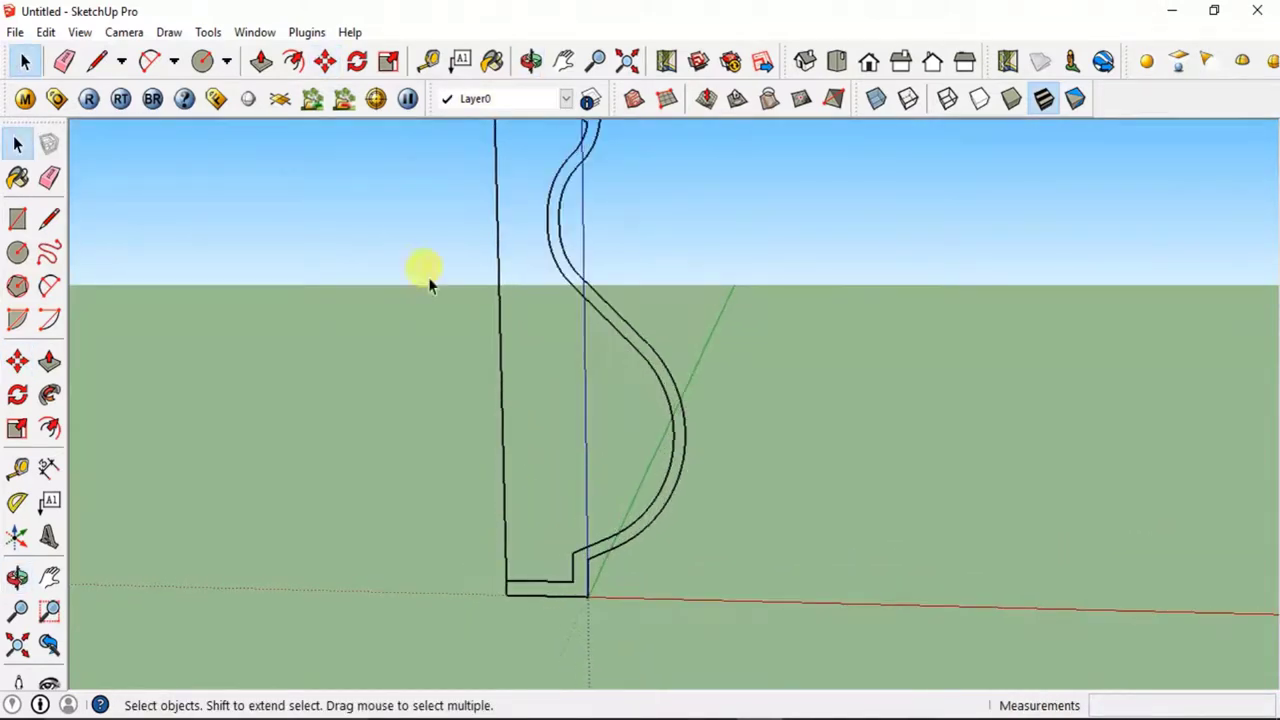
left_click(97, 61)
left_click(507, 577)
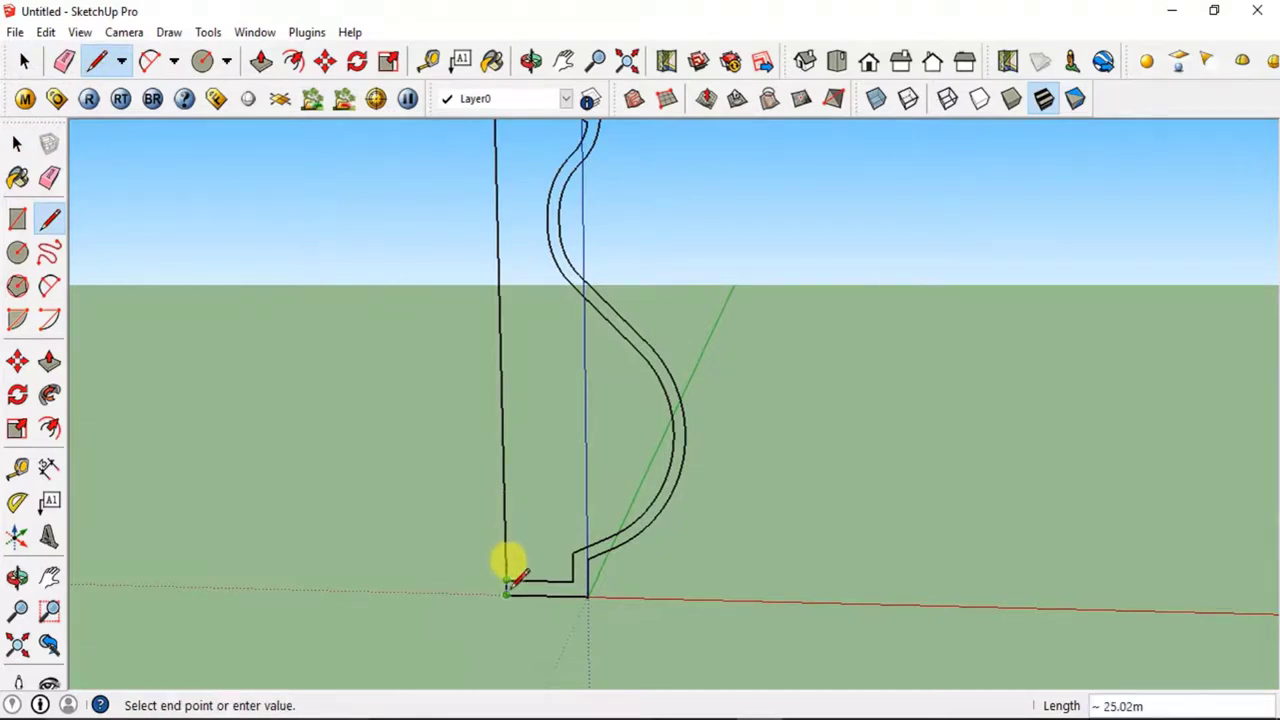
middle_click_drag(571, 357, 580, 420)
scroll(586, 386, "down", 3)
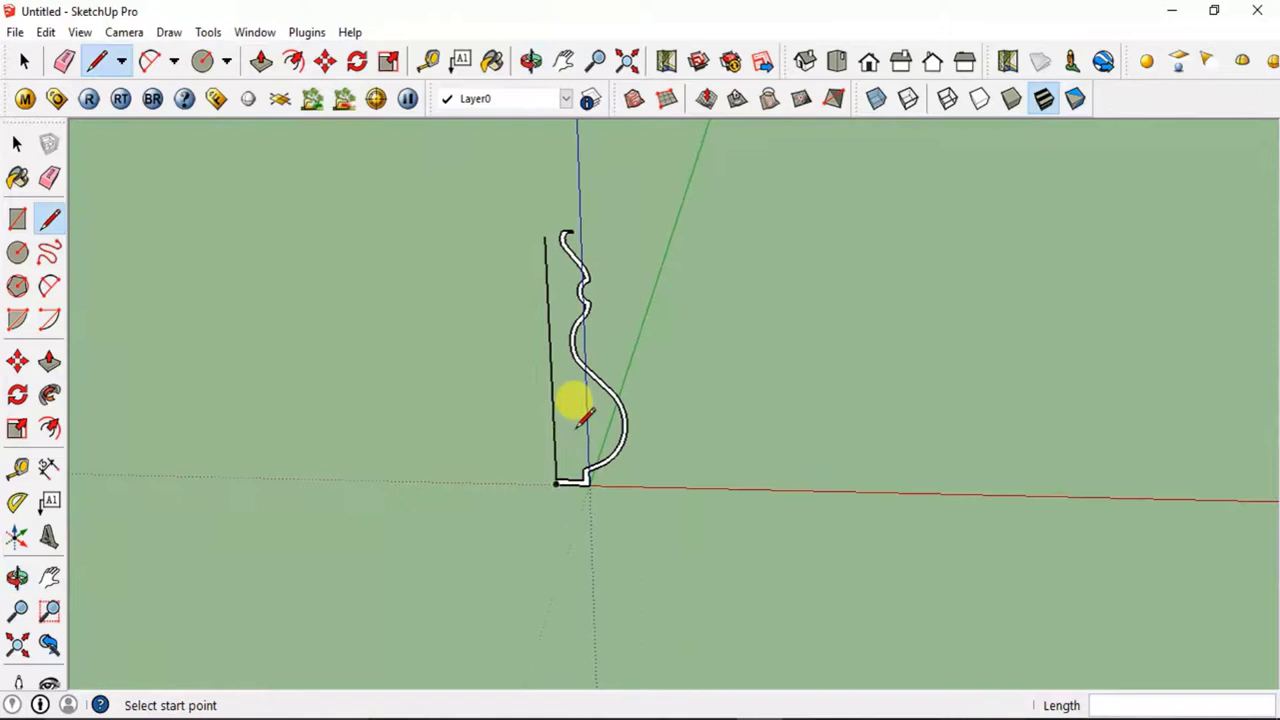
Erase the long vertical line beside the profile
key("e")
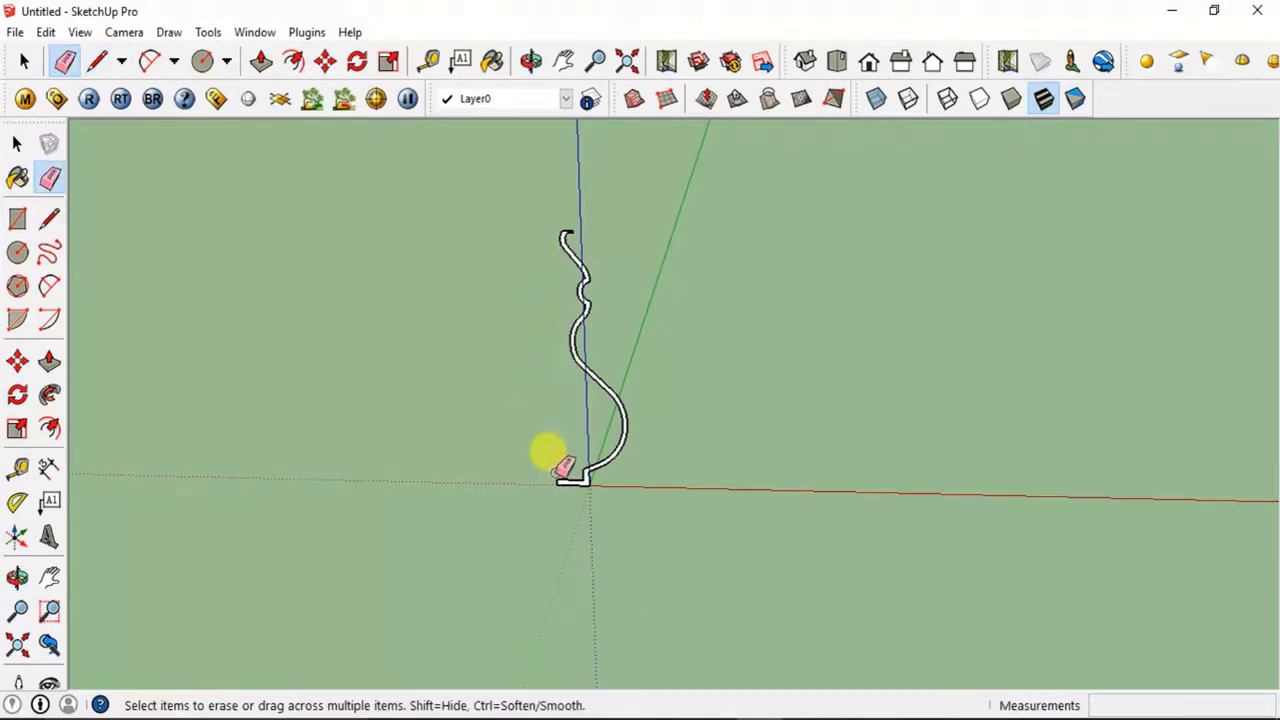
mouse_move(563, 467)
middle_mouse_down()
mouse_move(594, 577)
mouse_move(943, 423)
mouse_move(771, 443)
mouse_move(515, 577)
mouse_move(463, 626)
mouse_move(480, 631)
mouse_move(537, 517)
middle_mouse_up()
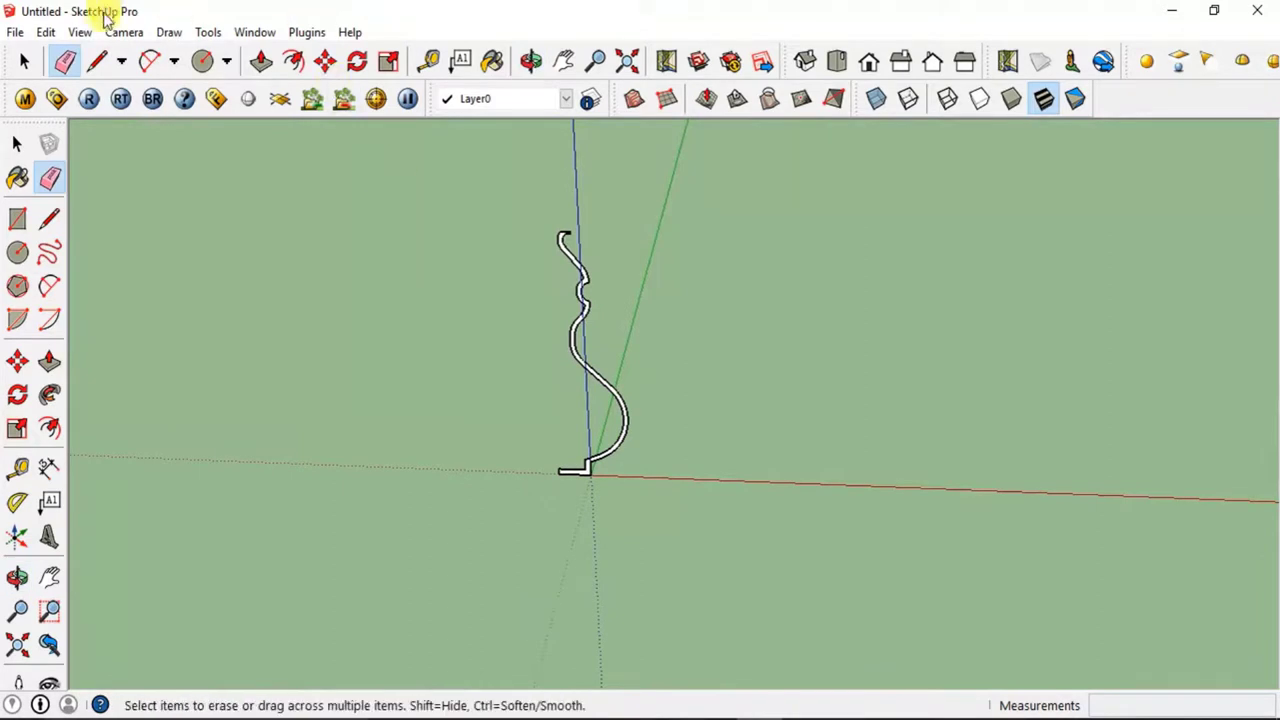
left_click(215, 33)
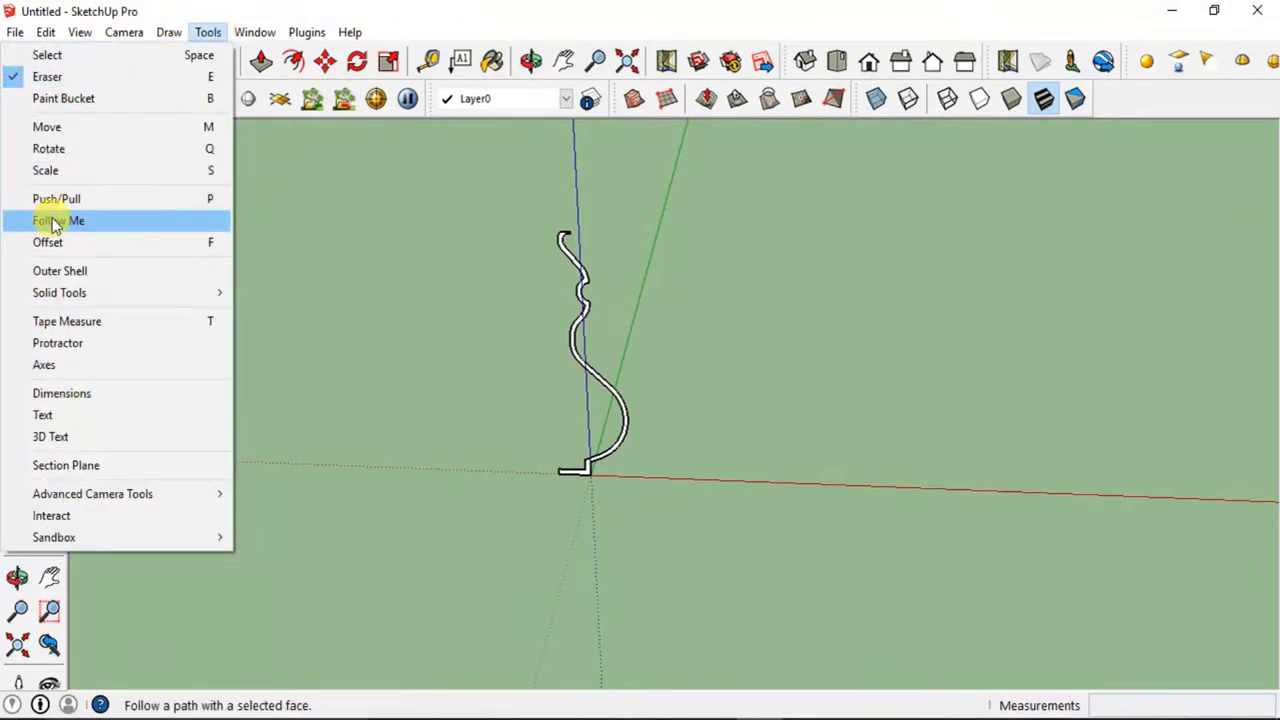
Draw a ground circle centred on the profile's inner endpoint with its radius reaching the origin
left_click(430, 441)
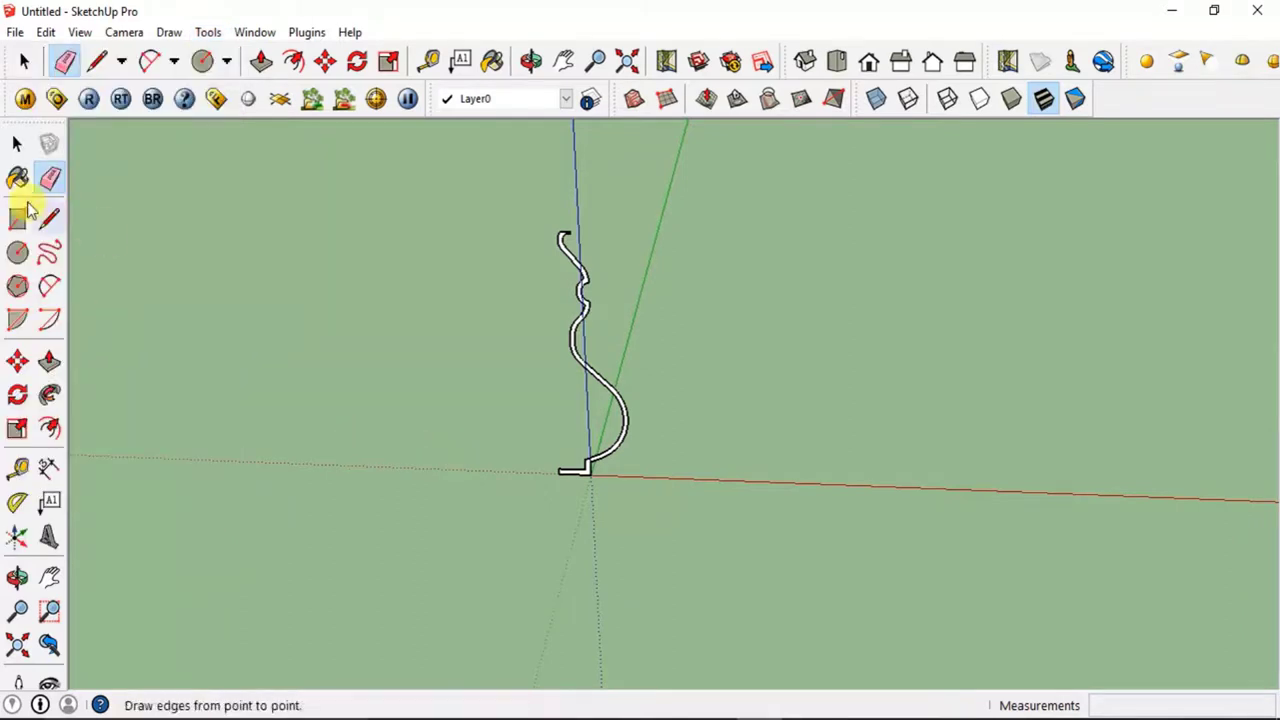
left_click(18, 252)
scroll(585, 440, "up", 1)
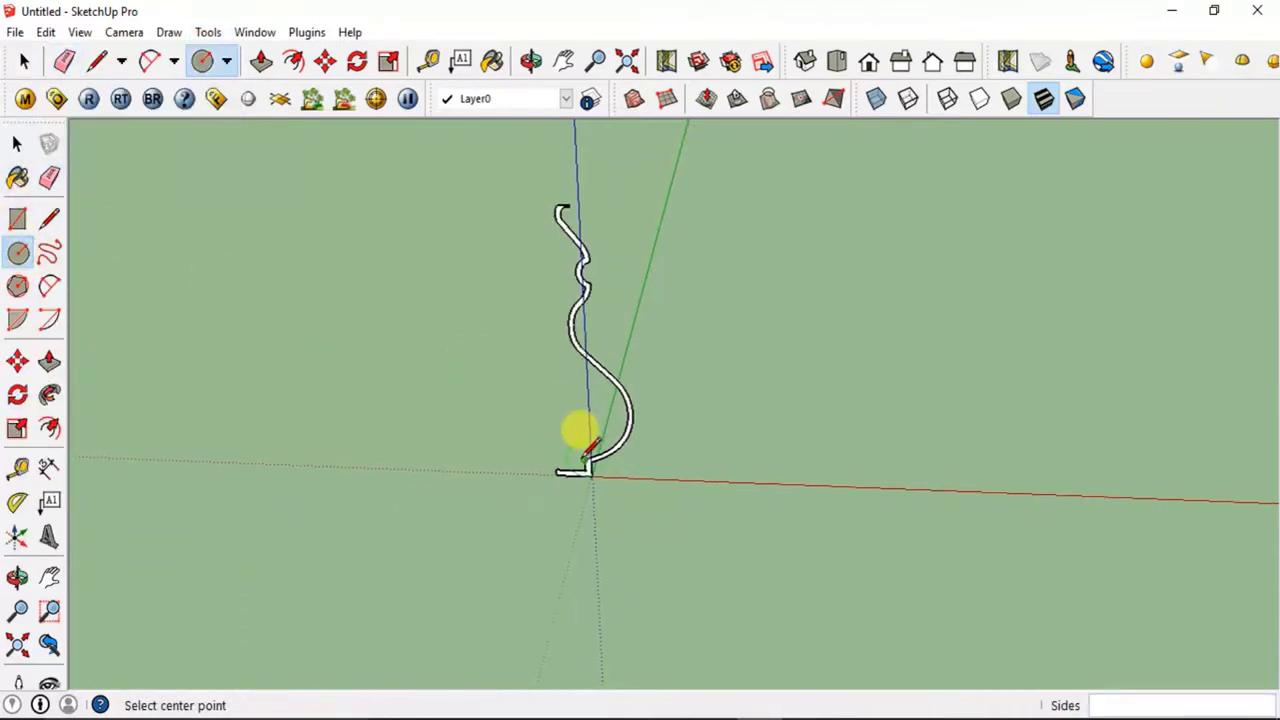
scroll(581, 440, "up", 8)
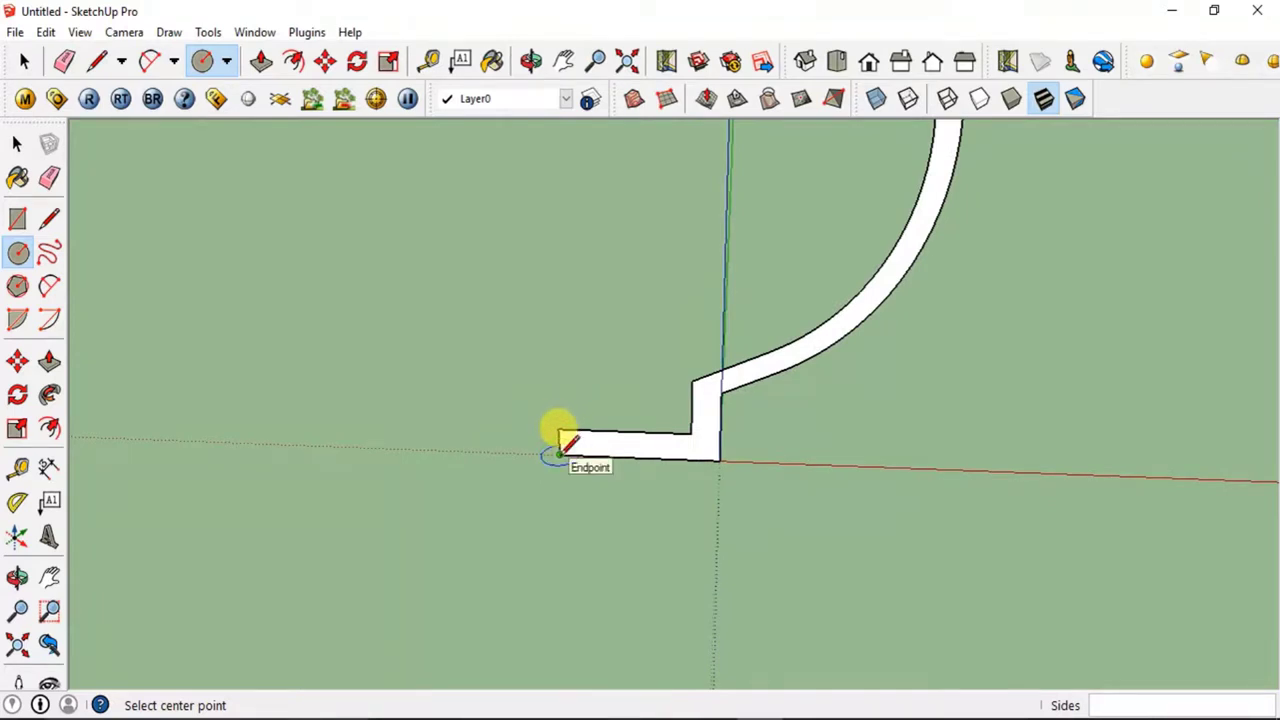
left_click(560, 455)
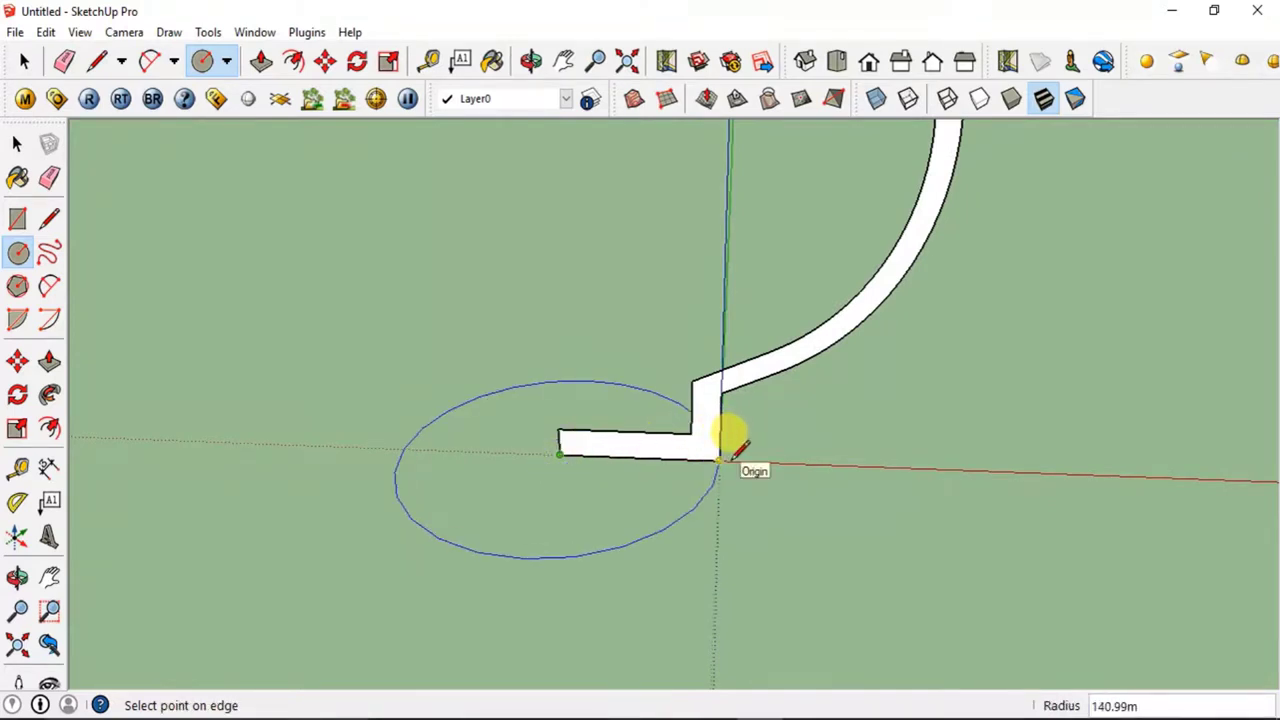
left_click(735, 448)
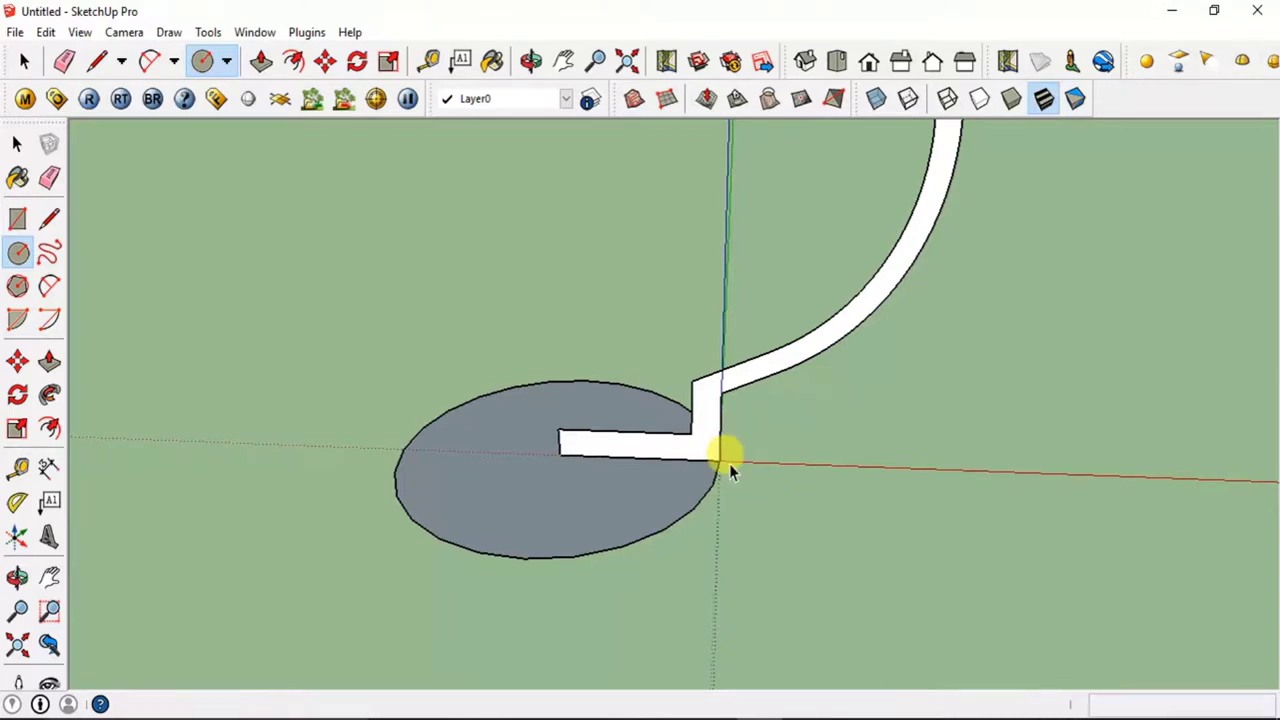
key("space")
scroll(579, 295, "down", 4)
scroll(579, 294, "down", 3)
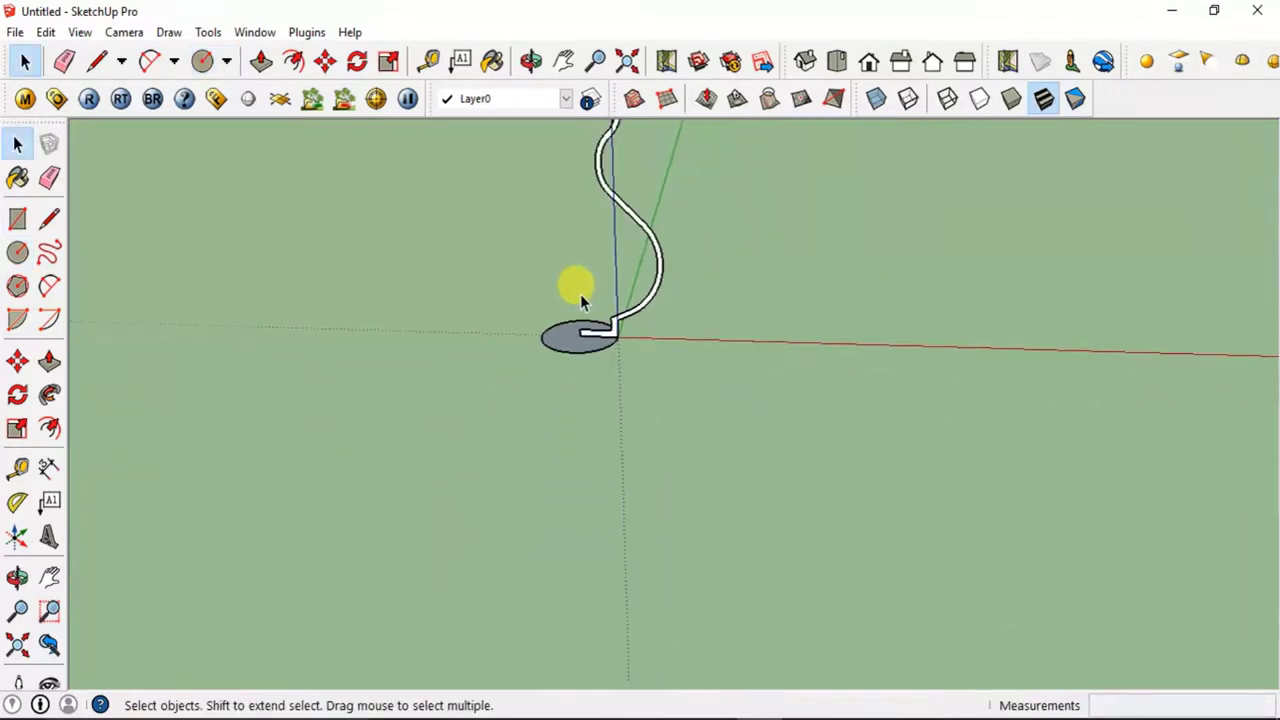
middle_click_drag(578, 288, 543, 245)
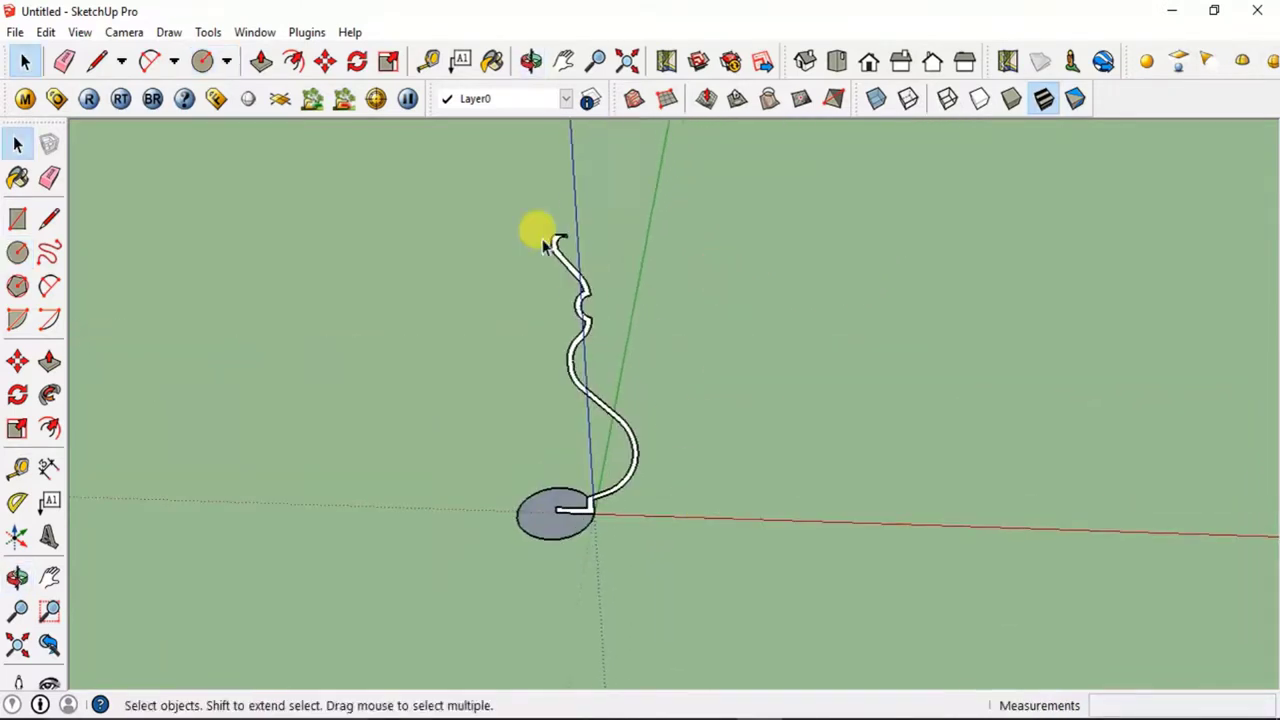
Sweep the profile face around the base circle's edge with Follow Me
left_click(203, 33)
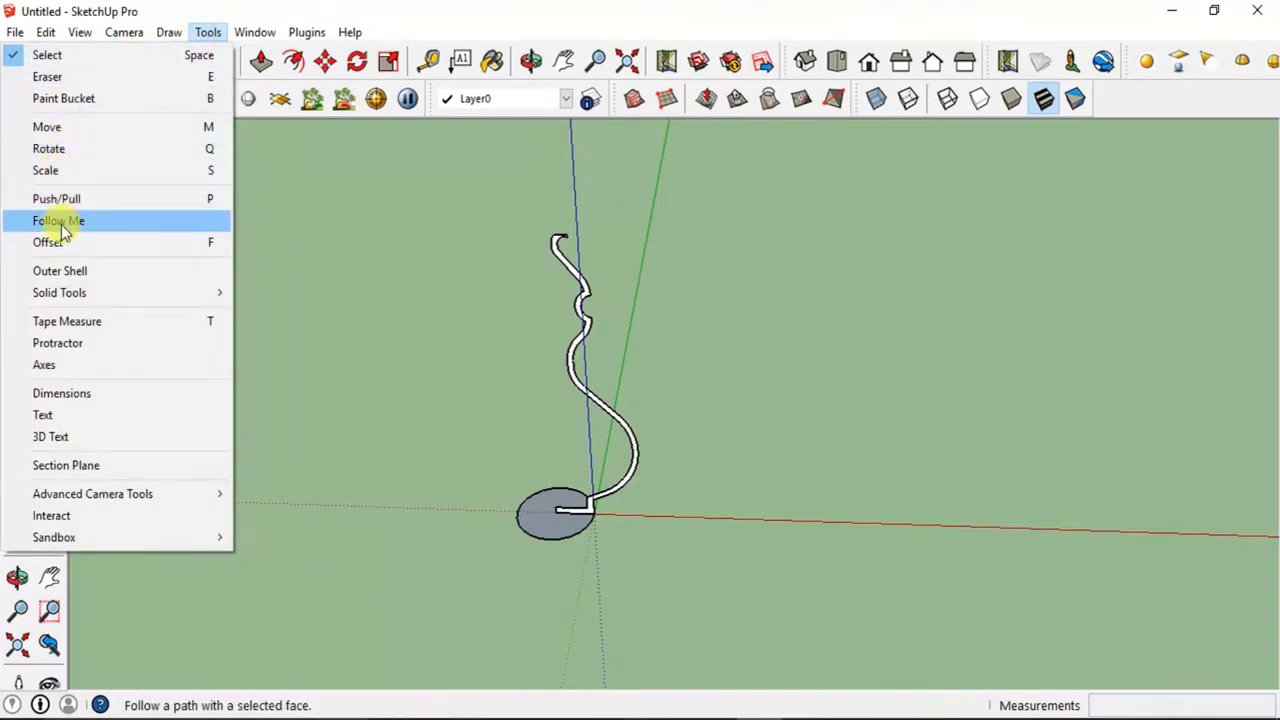
left_click(58, 221)
middle_click_drag(617, 514, 614, 486)
scroll(618, 486, "up", 3)
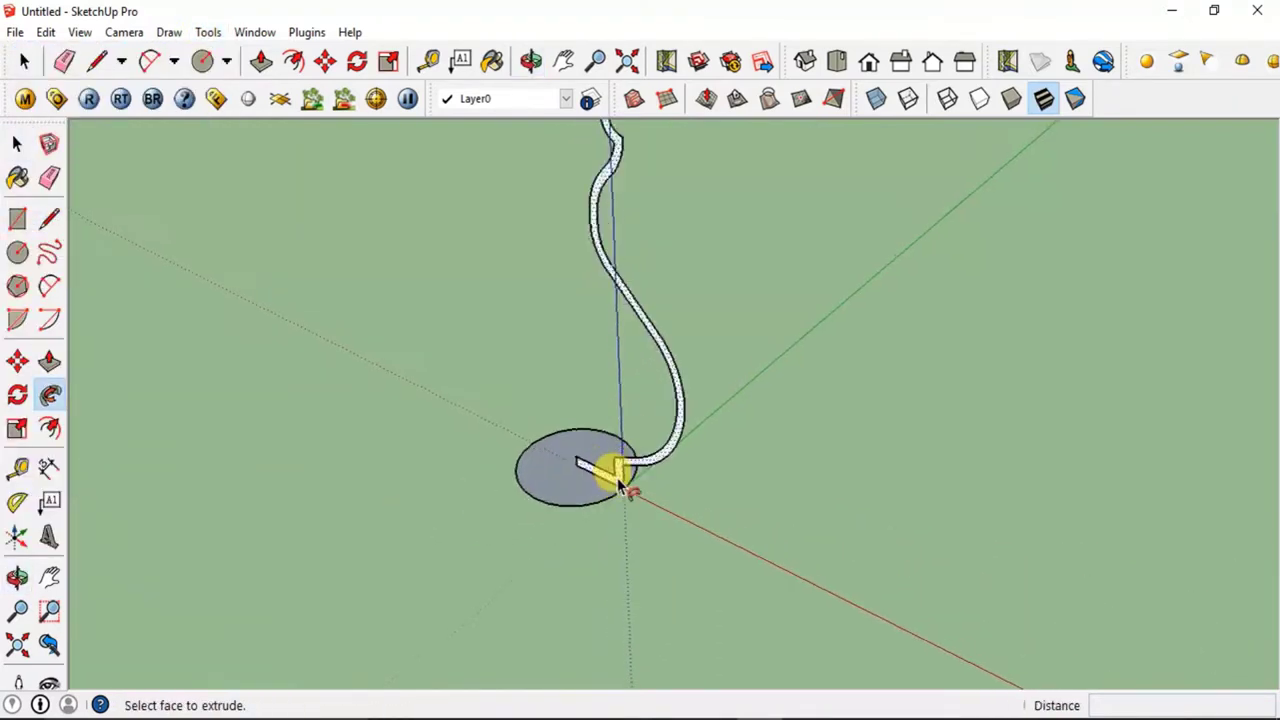
scroll(620, 487, "up", 5)
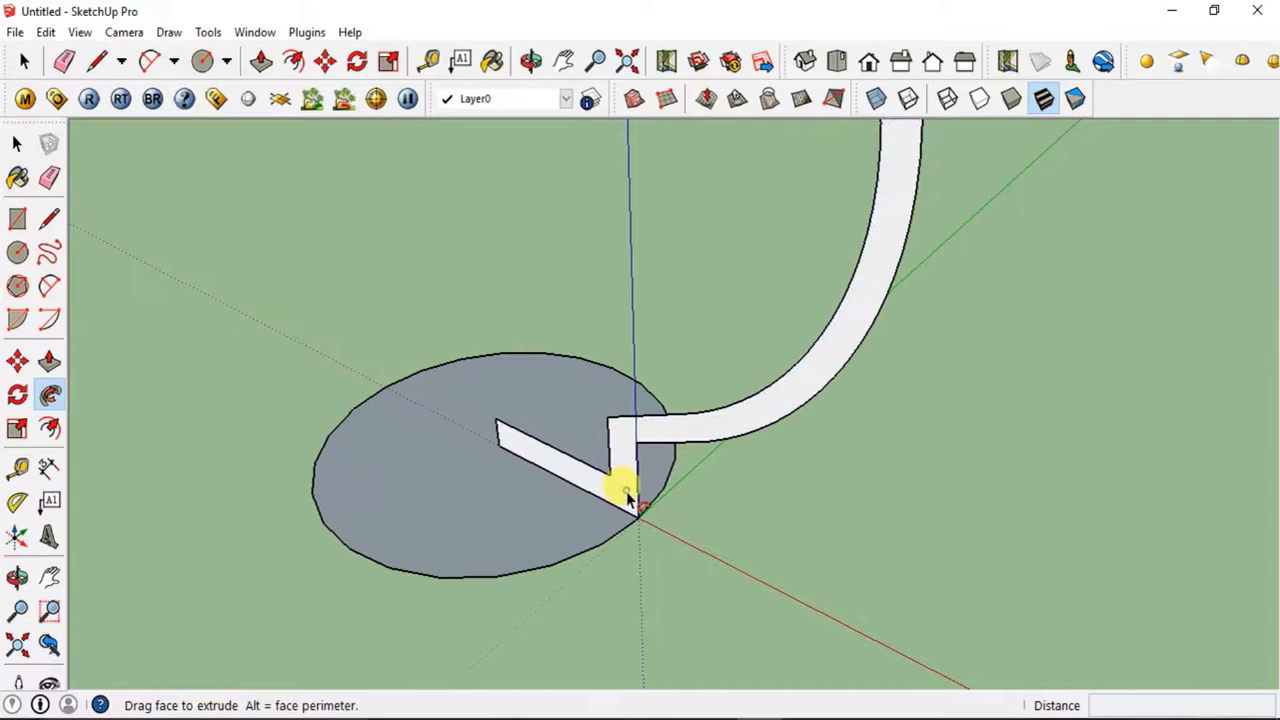
left_click_drag(628, 497, 549, 537)
left_click_drag(398, 578, 428, 578)
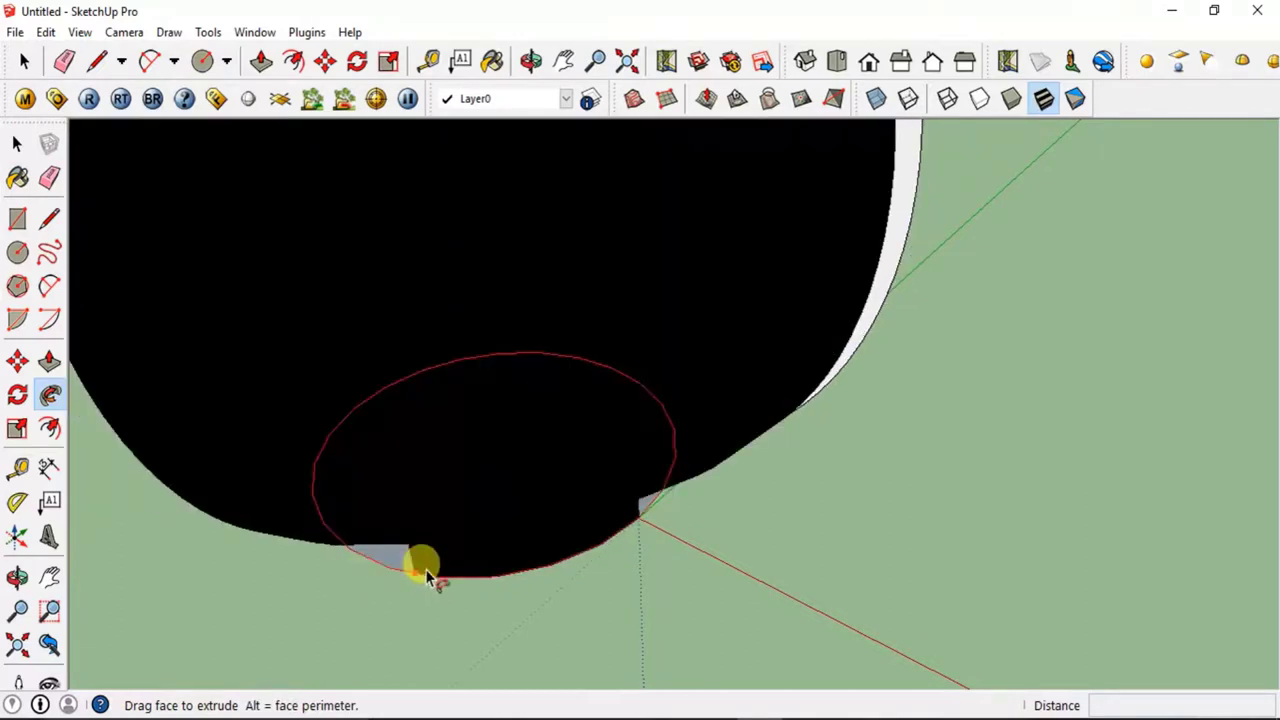
left_click_drag(340, 520, 490, 368)
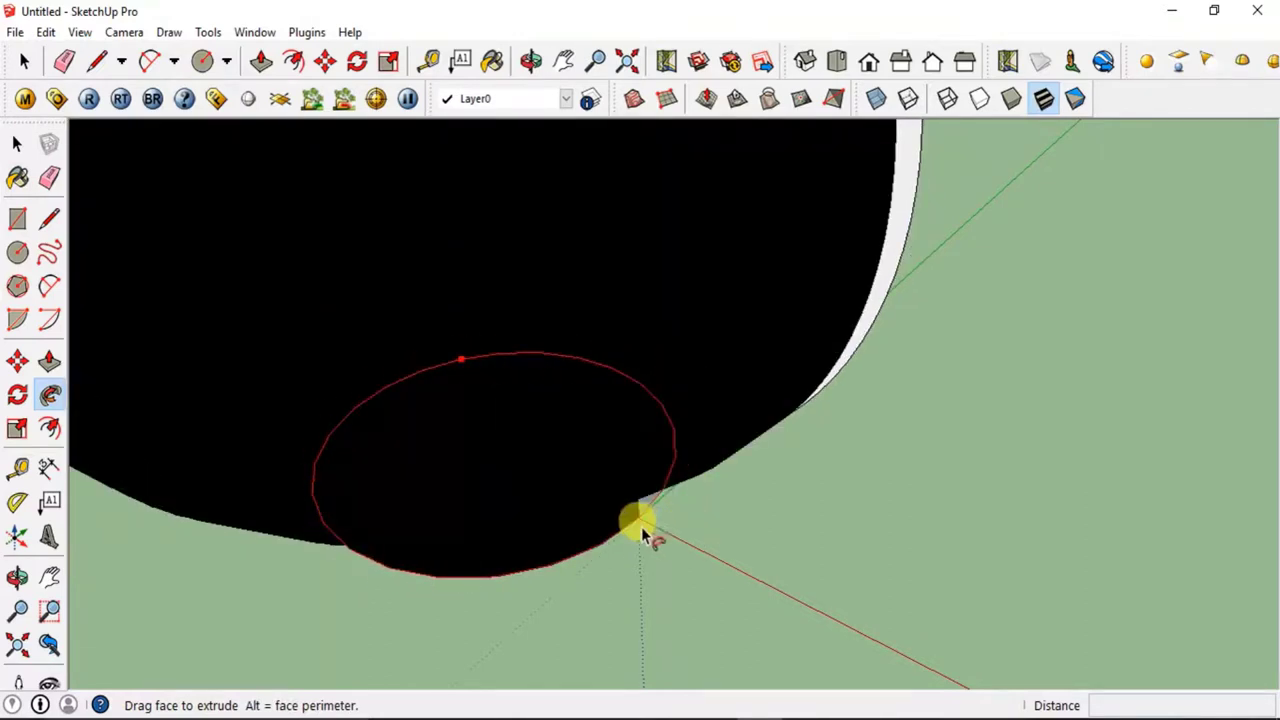
left_click_drag(643, 537, 641, 531)
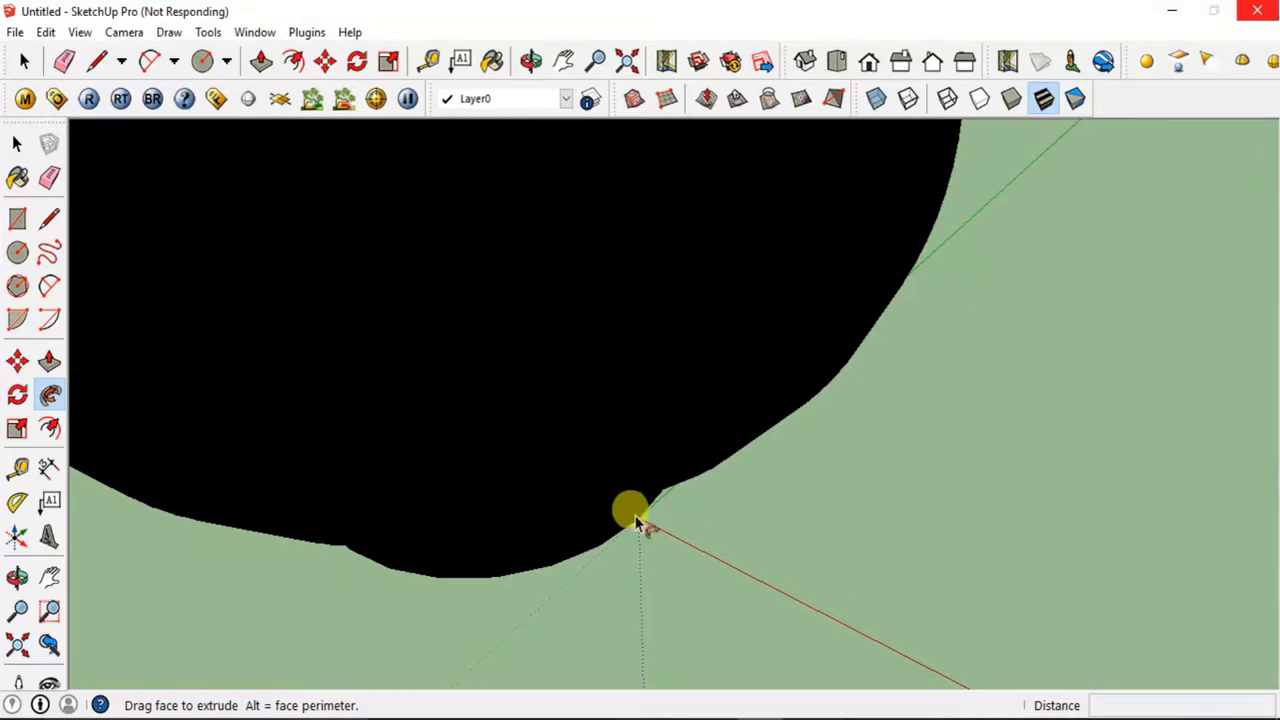
key("space")
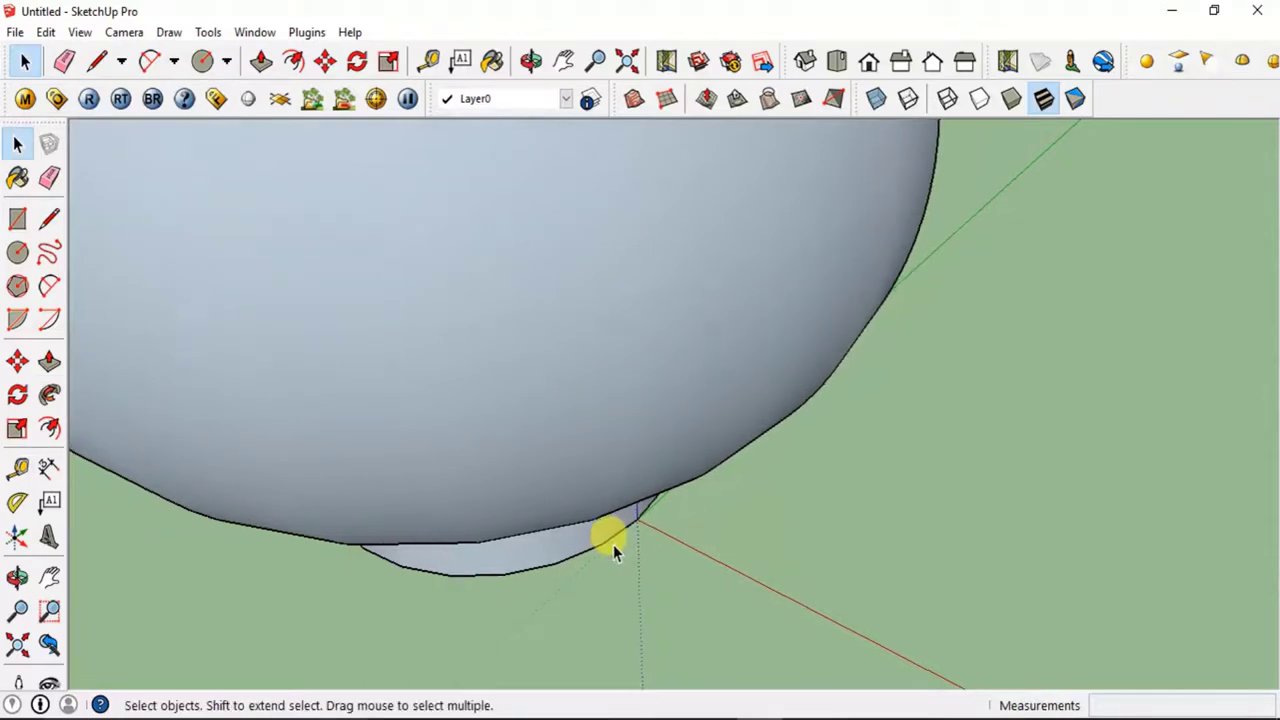
Orbit around the swept vase to inspect it, then window-select the entire vase
scroll(615, 543, "down", 4)
scroll(600, 530, "down", 5)
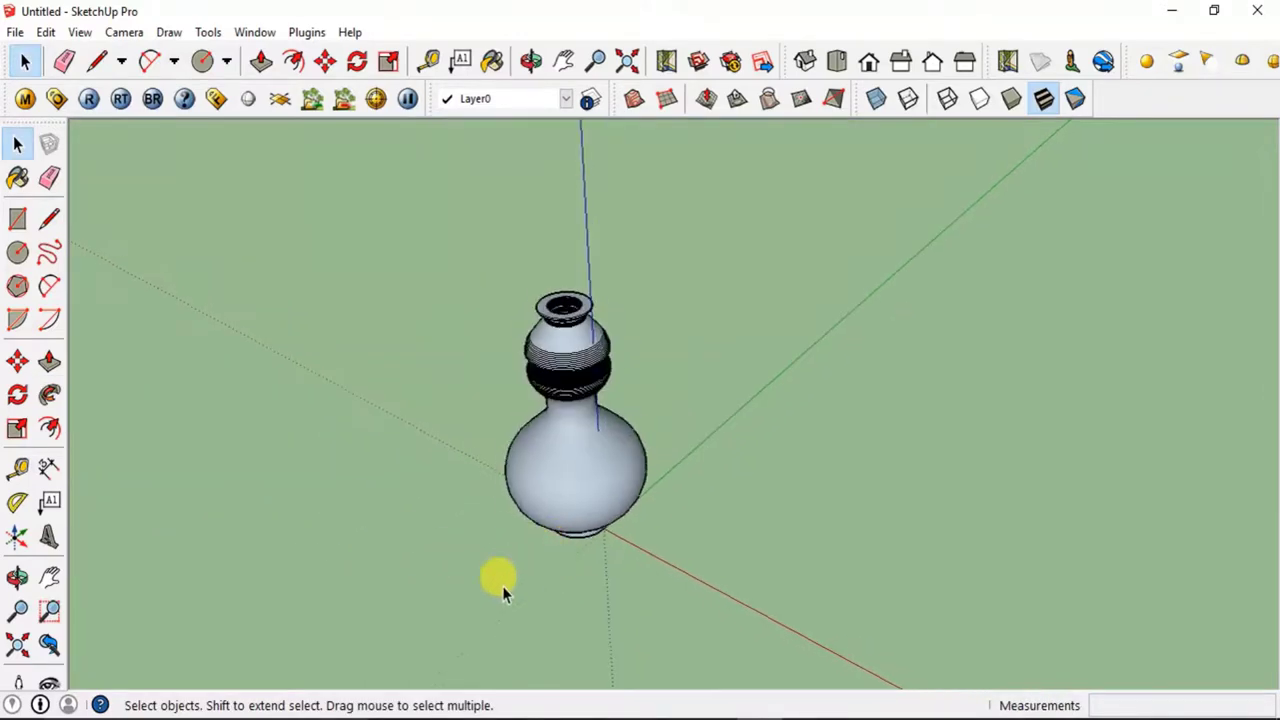
middle_click_drag(500, 580, 951, 380)
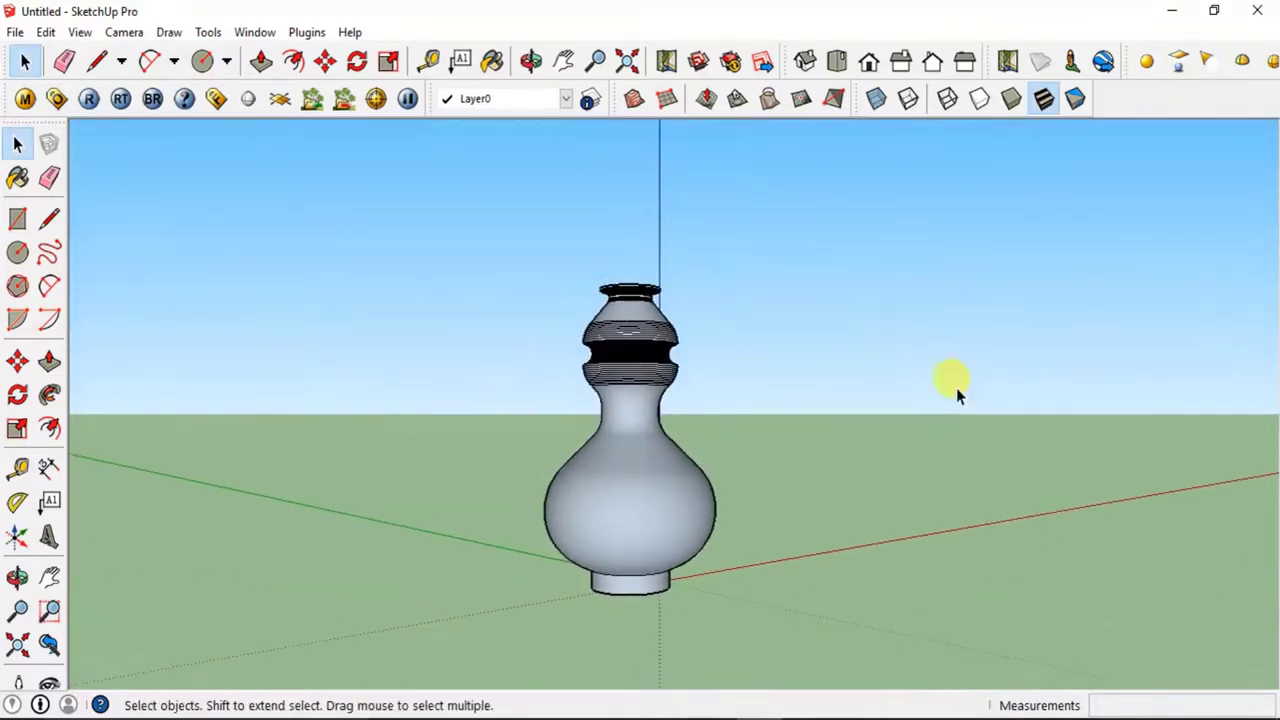
middle_click_drag(531, 543, 1138, 651)
middle_click_drag(492, 427, 97, 703)
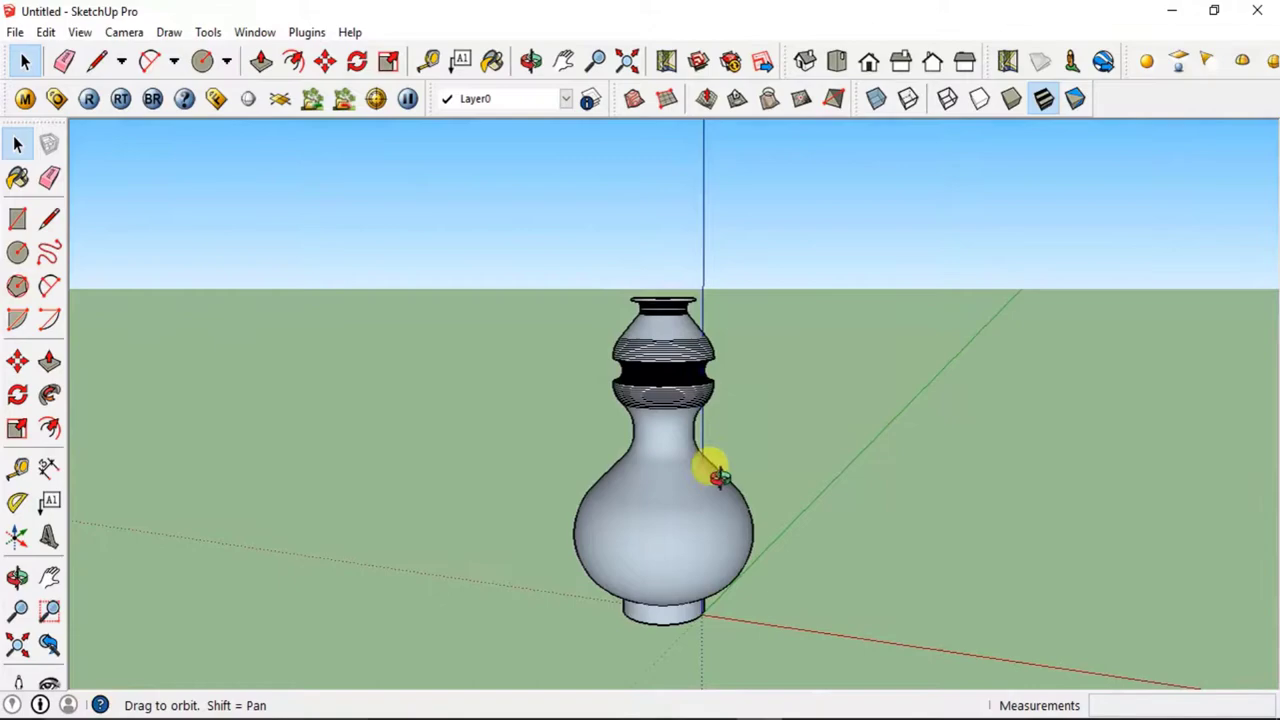
middle_click_drag(711, 466, 675, 360)
scroll(675, 360, "up", 6)
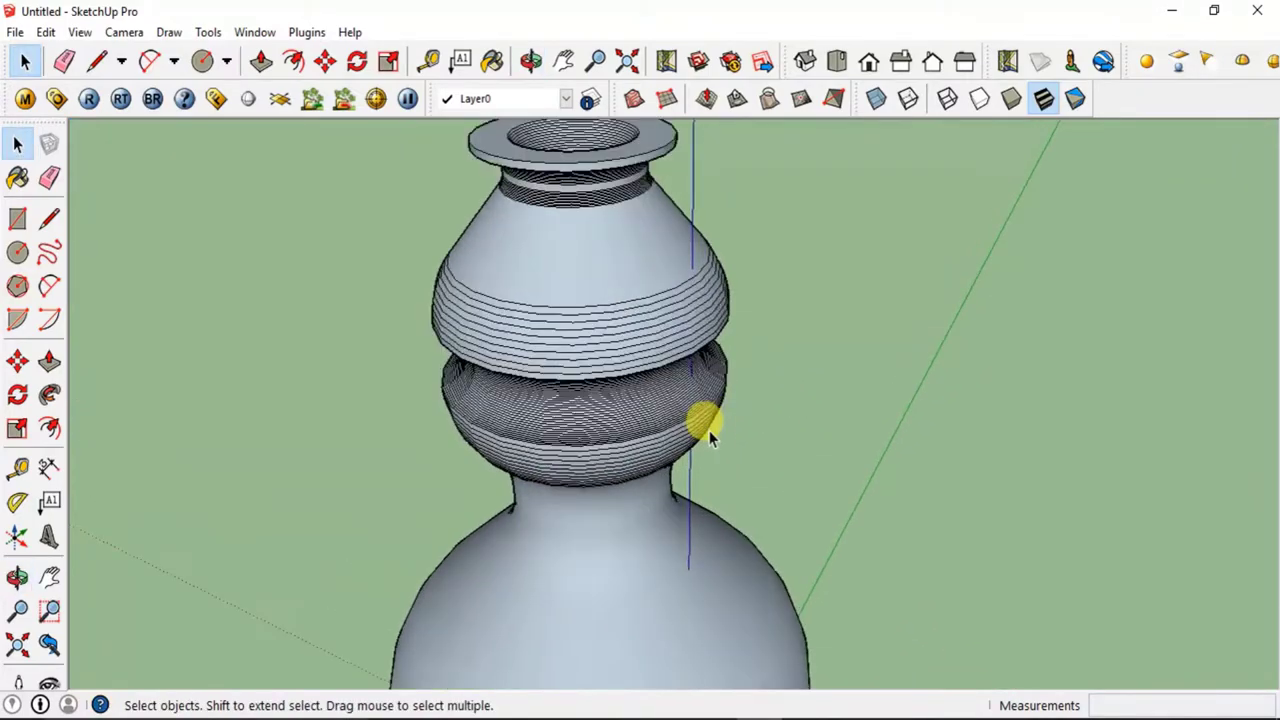
middle_click_drag(577, 457, 549, 320)
scroll(607, 328, "down", 2)
middle_click_drag(735, 285, 709, 523)
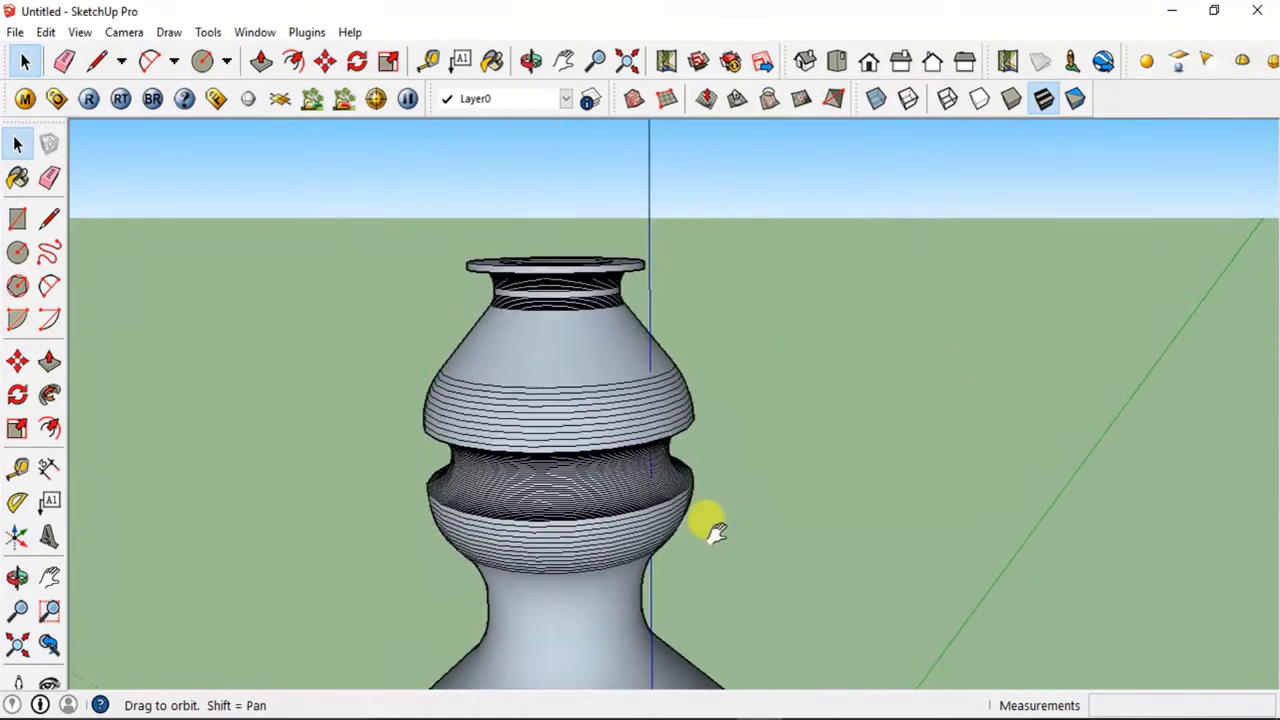
left_click_drag(801, 163, 577, 430)
left_click_drag(272, 600, 271, 601)
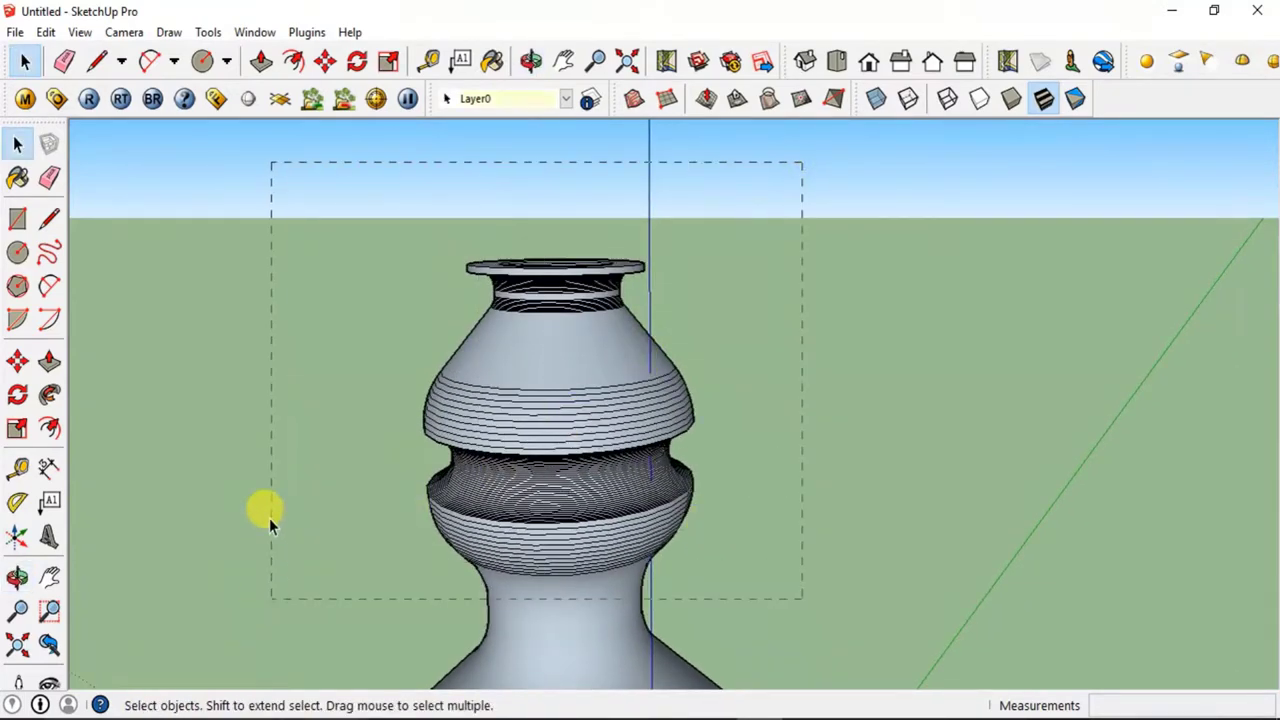
Soften the vase's edges at 7.5 degrees with Smooth normals on, then clear the selection
left_click(242, 33)
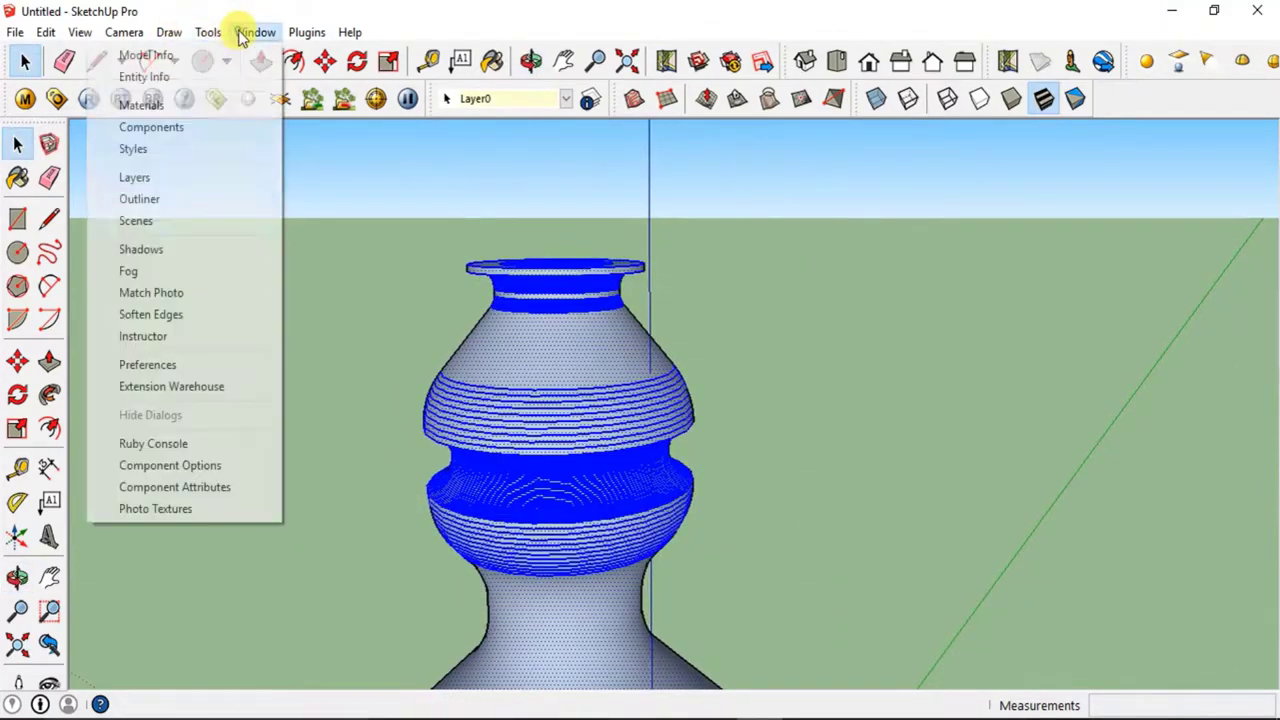
left_click(135, 314)
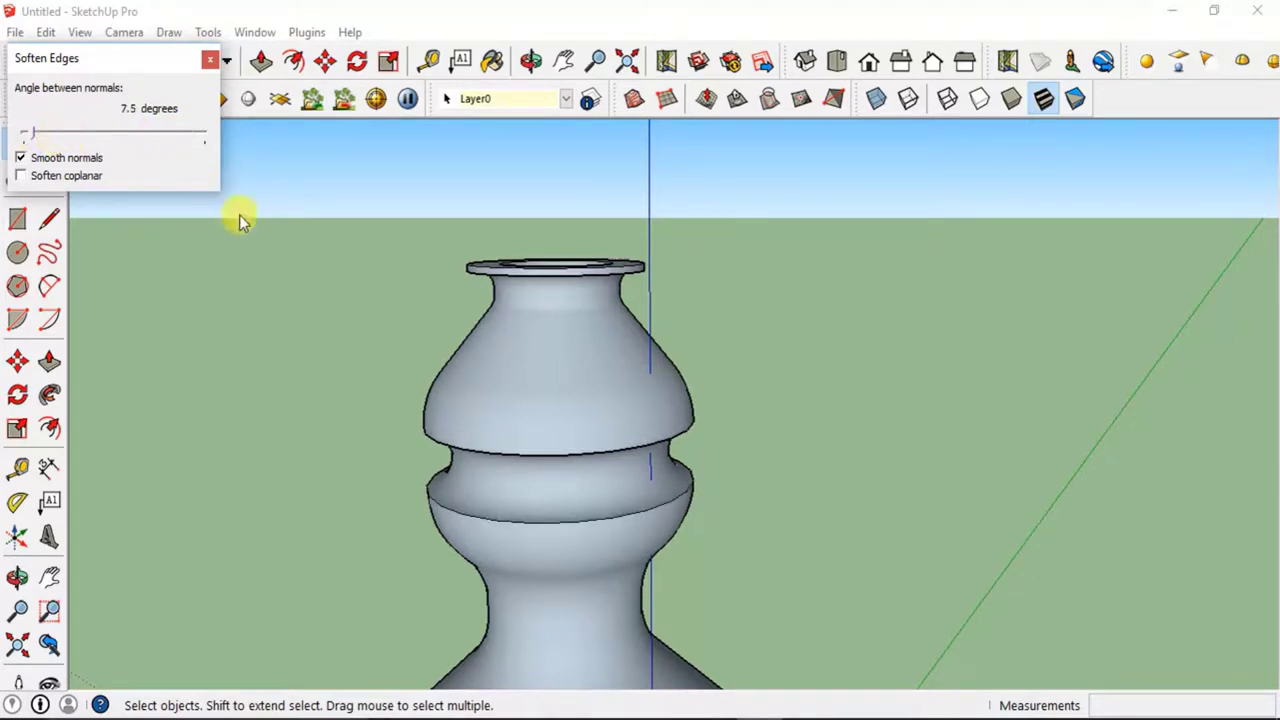
left_click(212, 62)
triple_click(560, 400)
scroll(760, 330, "down", 5)
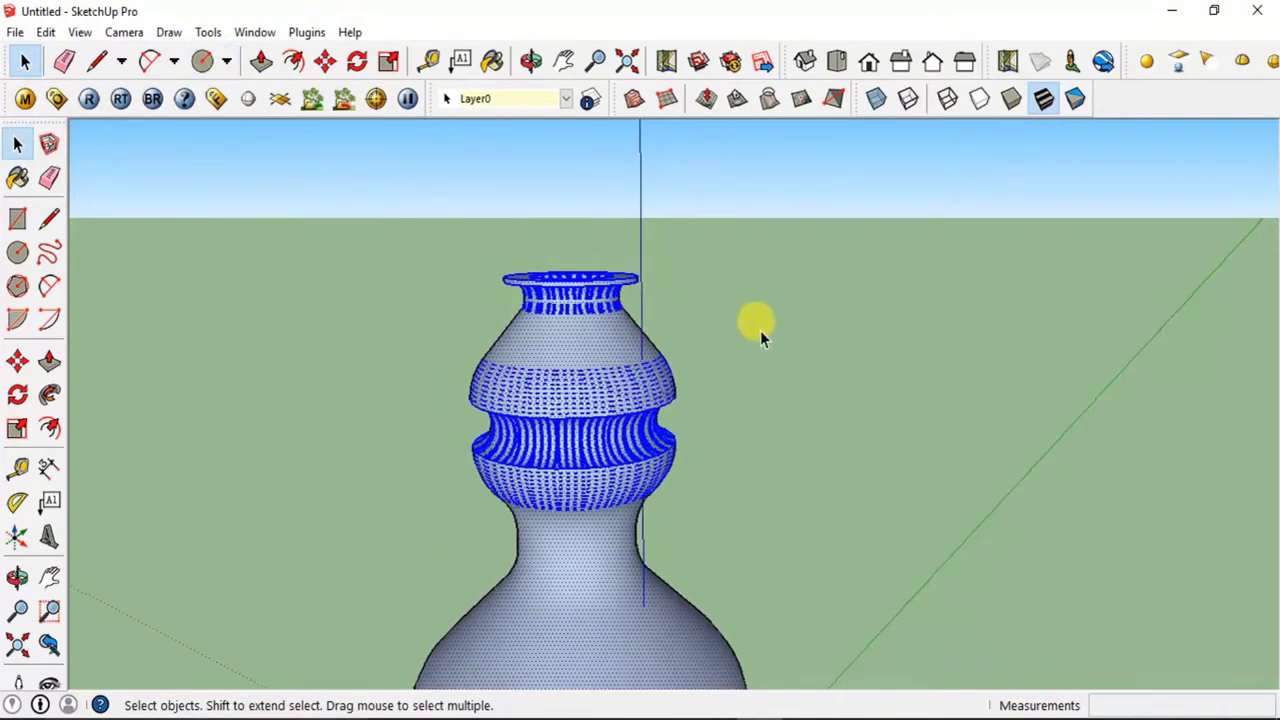
left_click(754, 398)
scroll(754, 398, "down", 3)
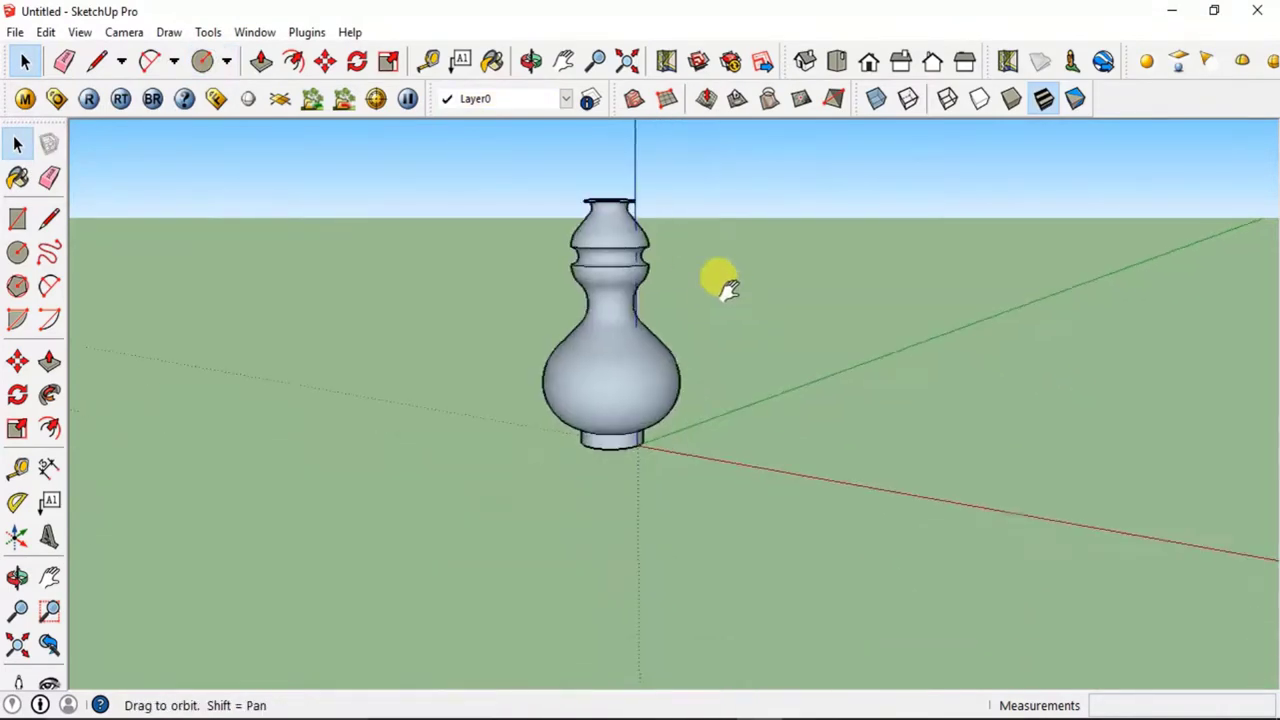
middle_click_drag(727, 288, 933, 418)
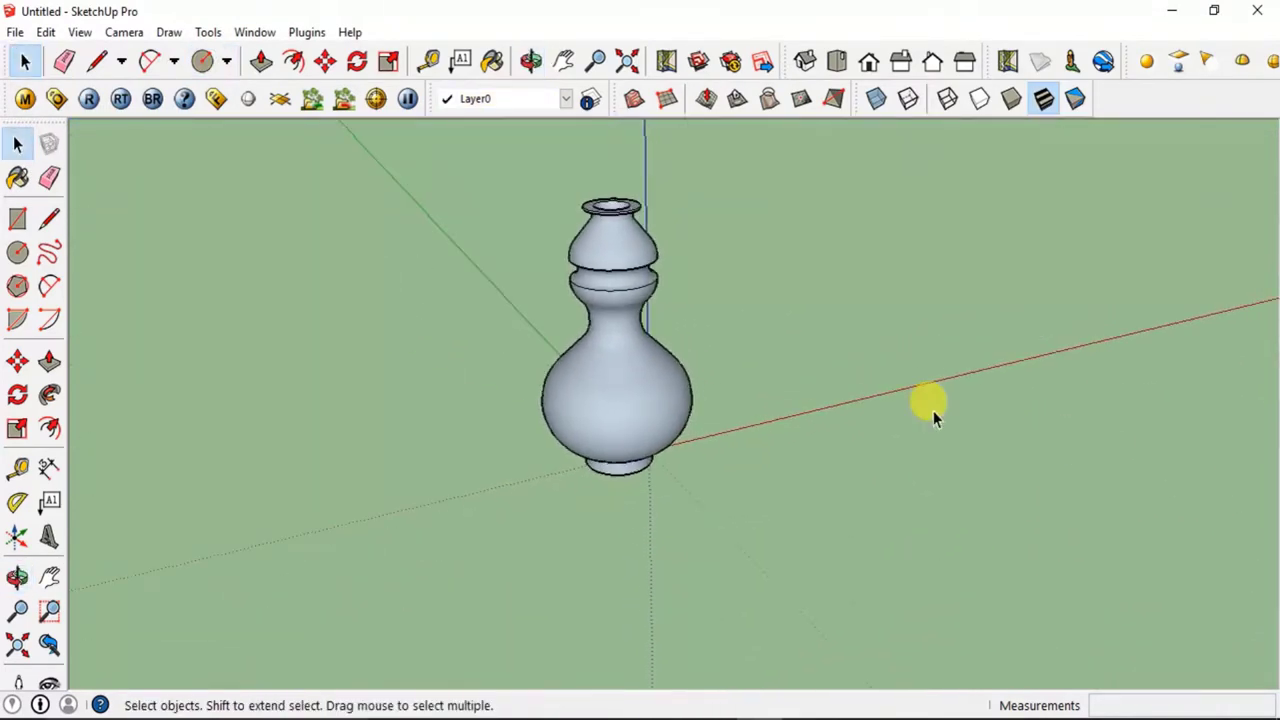
Sample Sketchy_Siding_Scale and paint the vase's lower body, neck ring, shoulder and rim
left_click(18, 172)
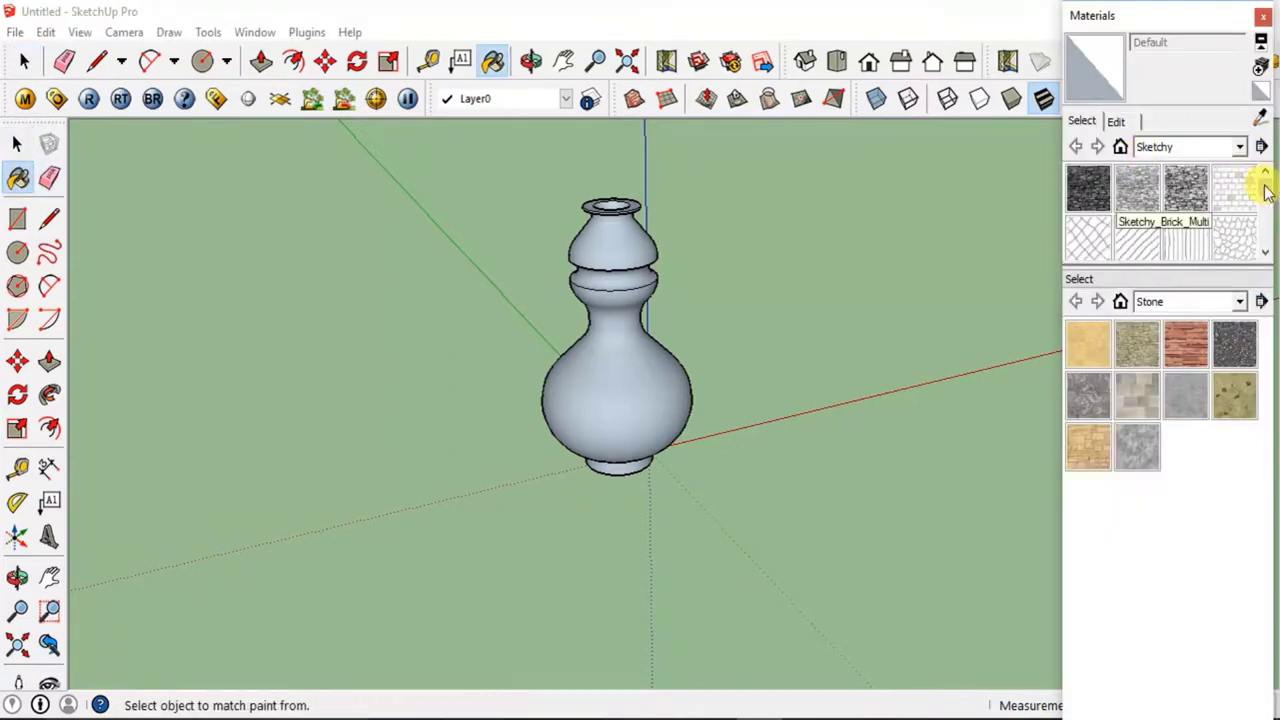
left_click_drag(1265, 192, 1266, 206)
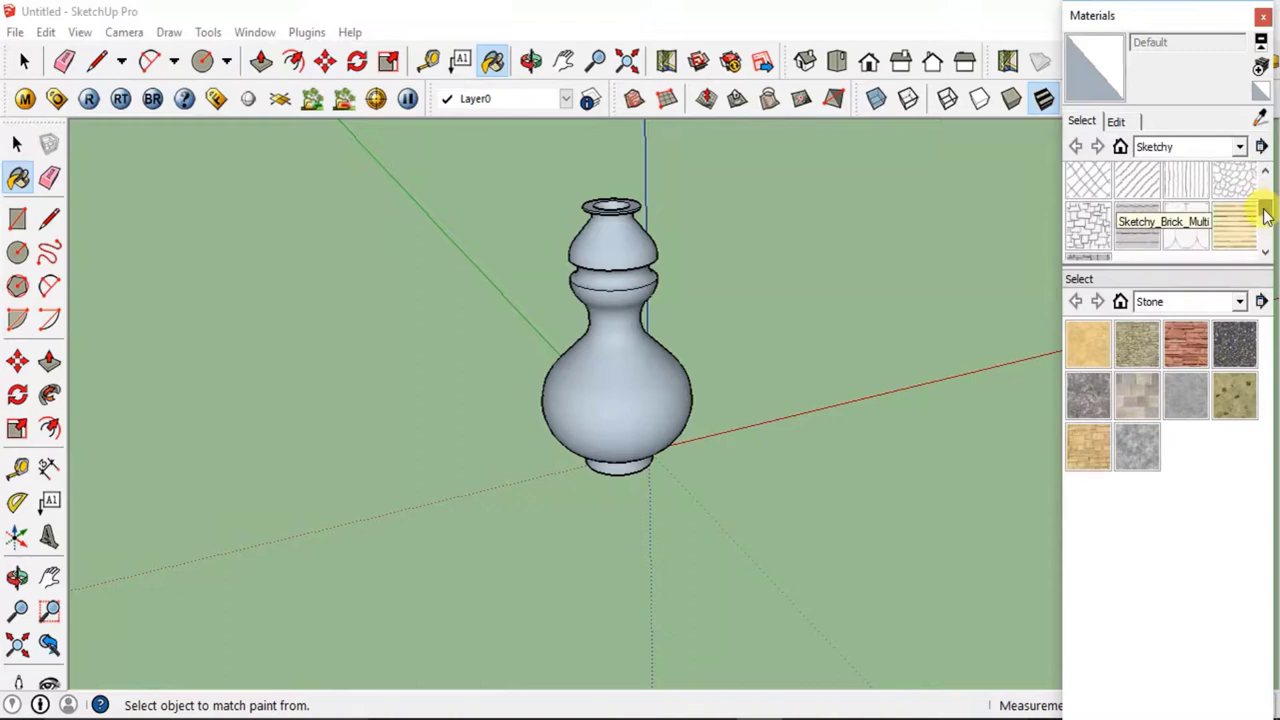
left_click(626, 357, "alt")
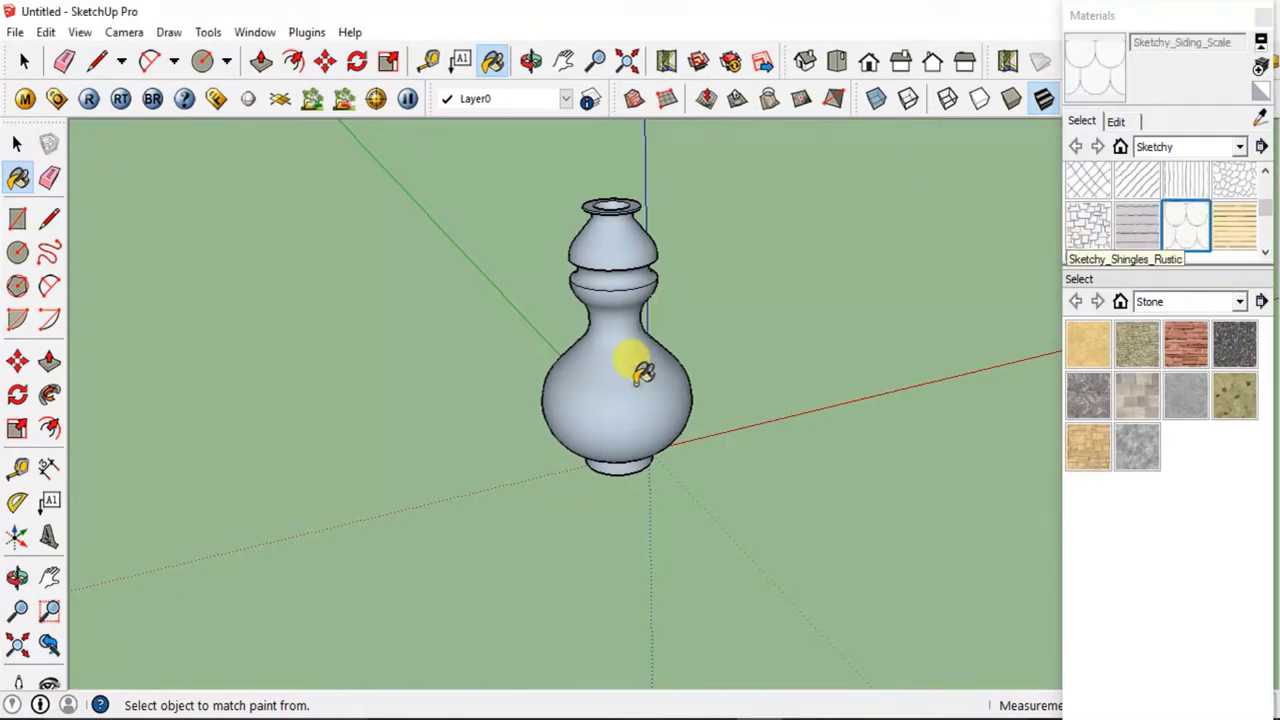
left_click(612, 296)
scroll(610, 290, "up", 3)
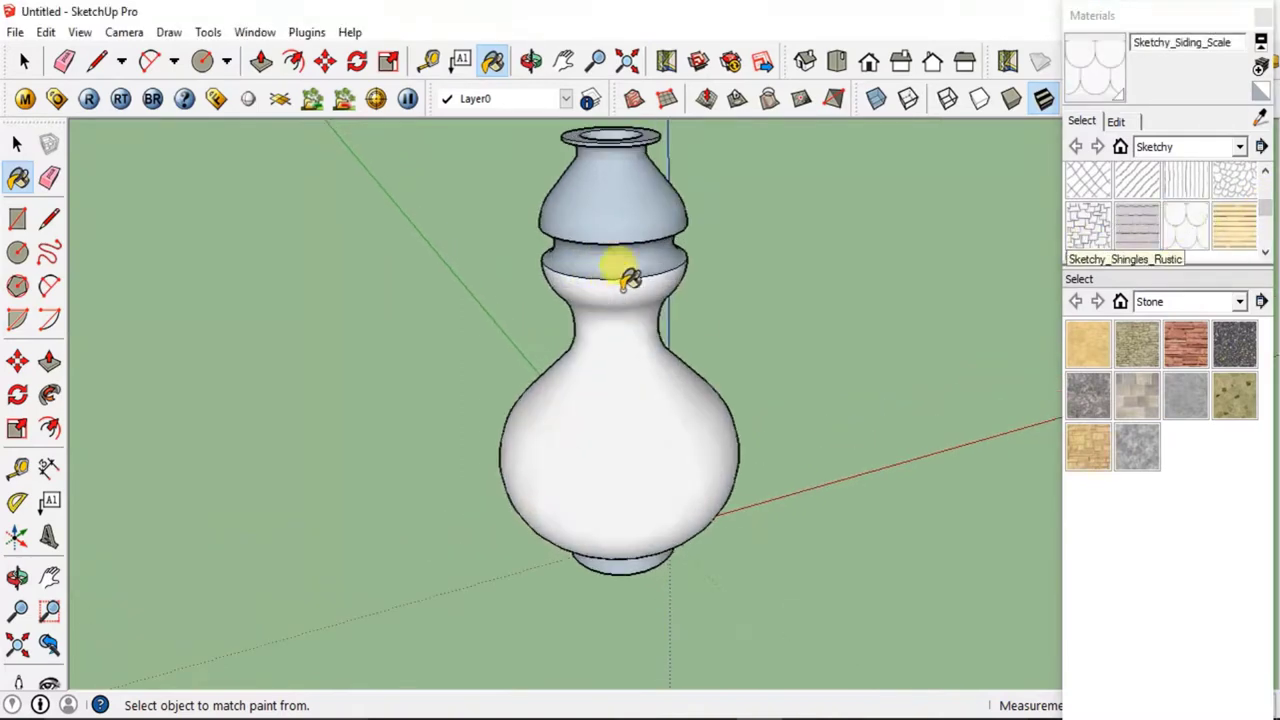
left_click(623, 274)
left_click(630, 160)
scroll(620, 105, "up", 4)
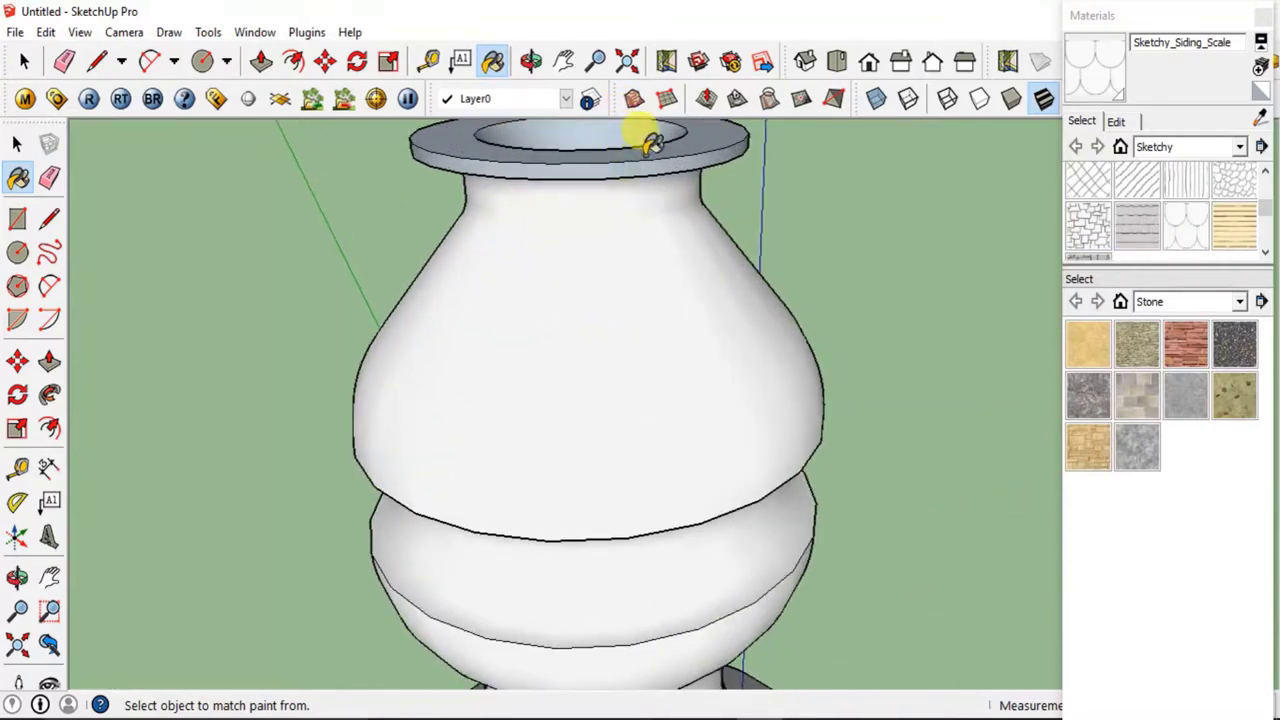
left_click(650, 144)
left_click(640, 125)
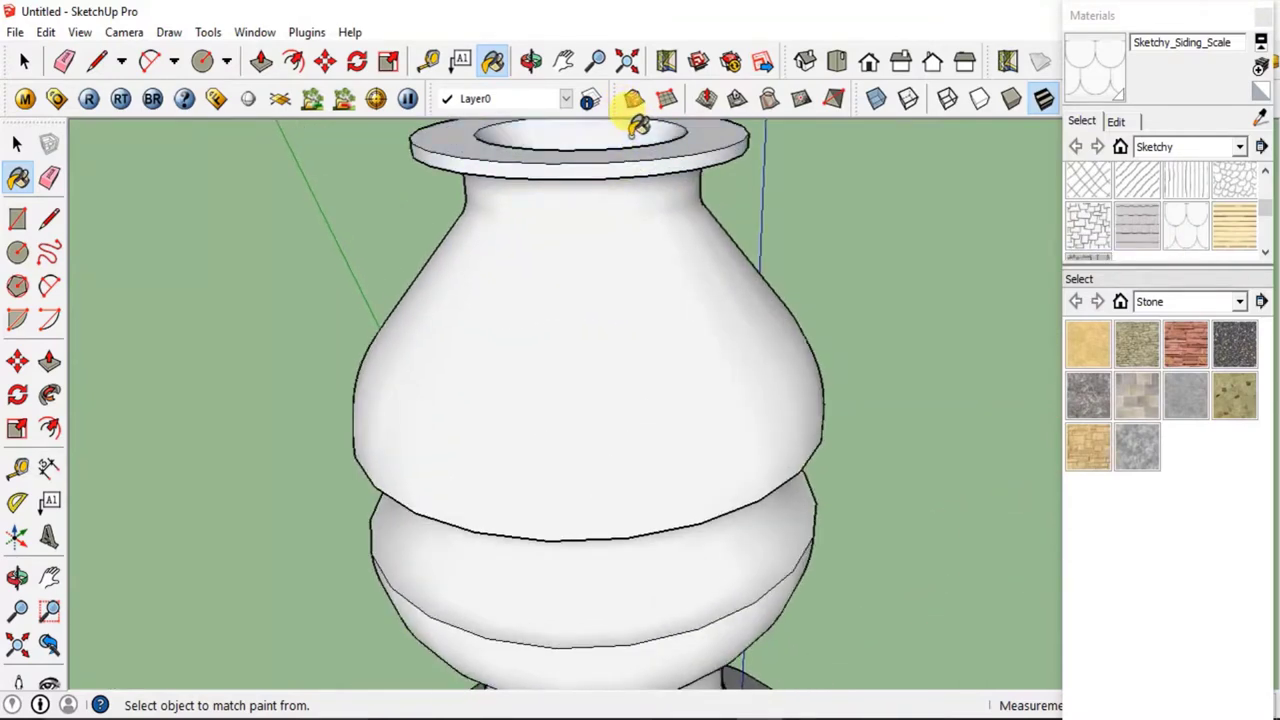
Paint the vase base to match the body and bring up the material's Edit settings
scroll(594, 294, "down", 1)
scroll(628, 472, "down", 2)
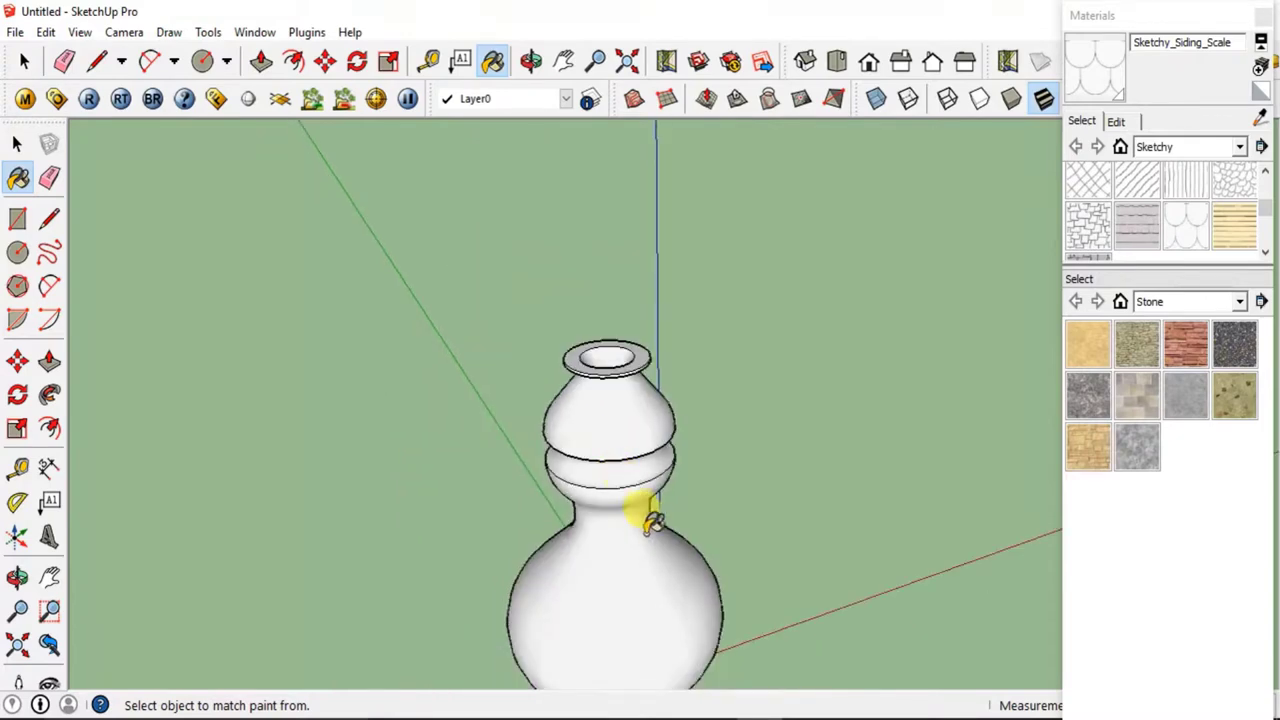
mouse_move(649, 514)
middle_mouse_down()
mouse_move(609, 334)
mouse_move(609, 506)
mouse_move(686, 330)
middle_mouse_up()
scroll(620, 515, "up", 2)
left_click(617, 514)
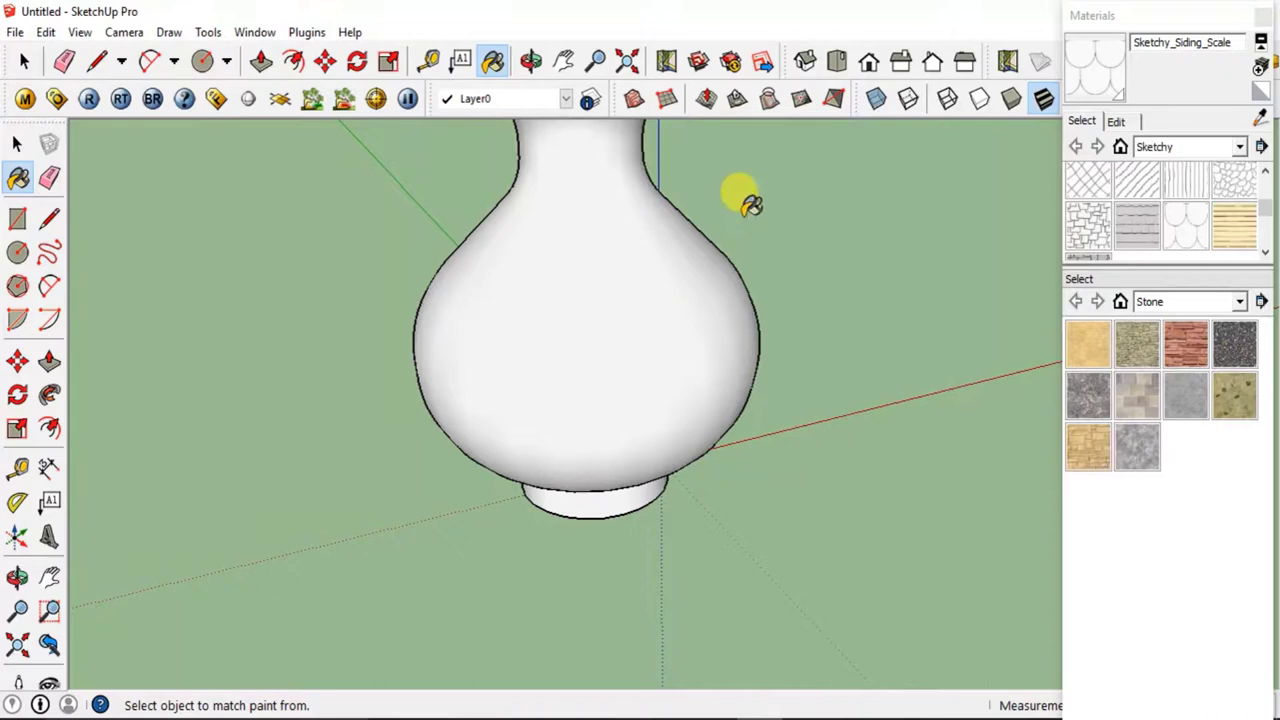
scroll(743, 205, "down", 2)
middle_click_drag(743, 215, 700, 386)
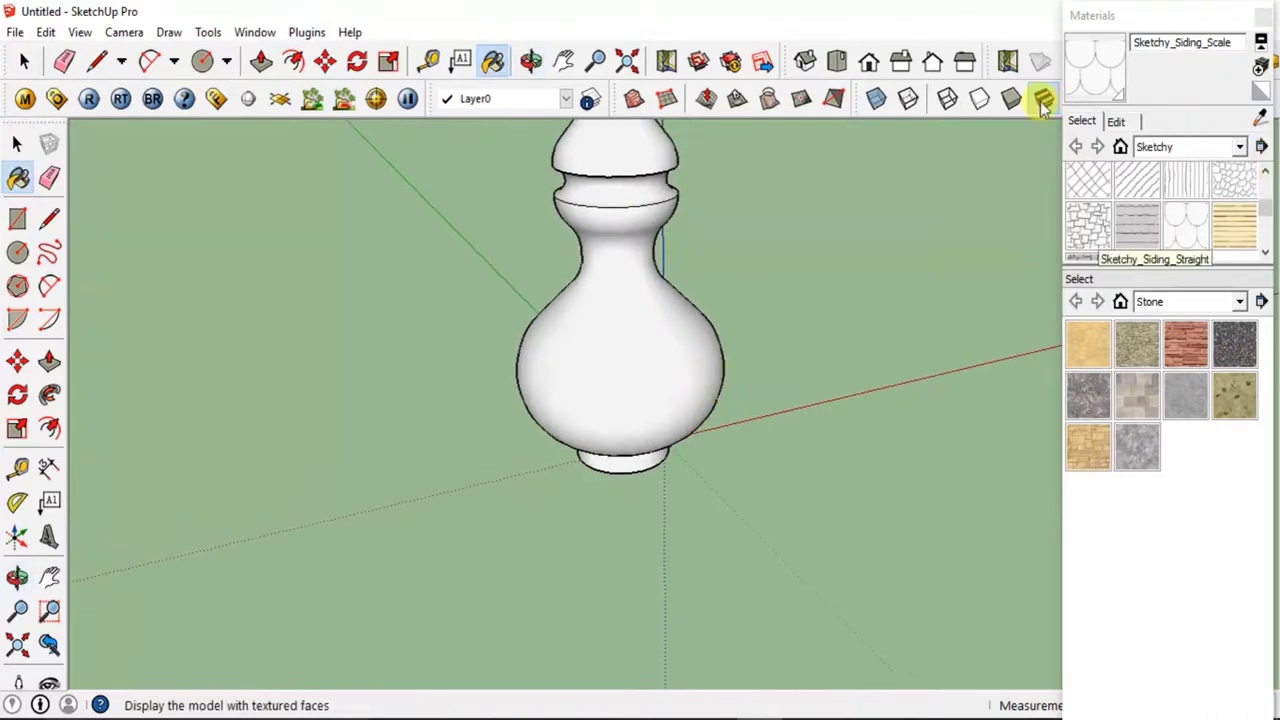
left_click(1116, 121)
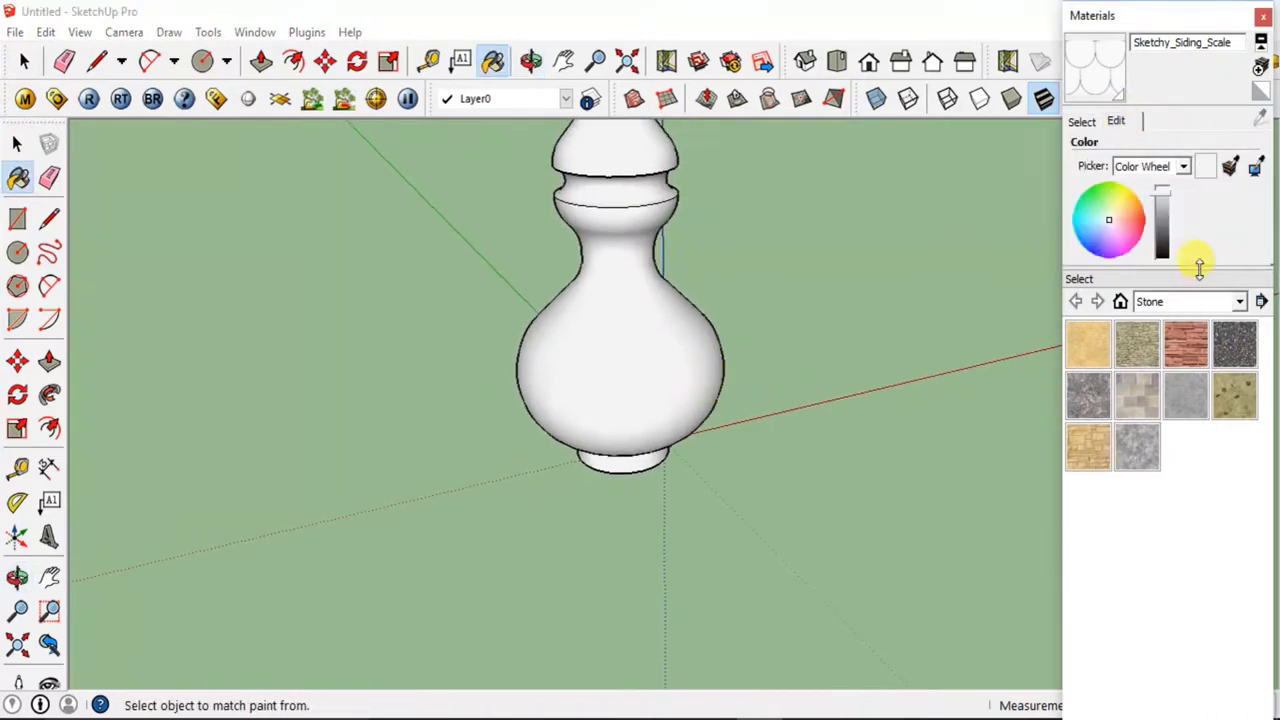
Resize the texture to 150m by 120m, tint it pale yellow-green, then pick Sketchy_Shingles_Shake
left_click_drag(1199, 266, 1205, 405)
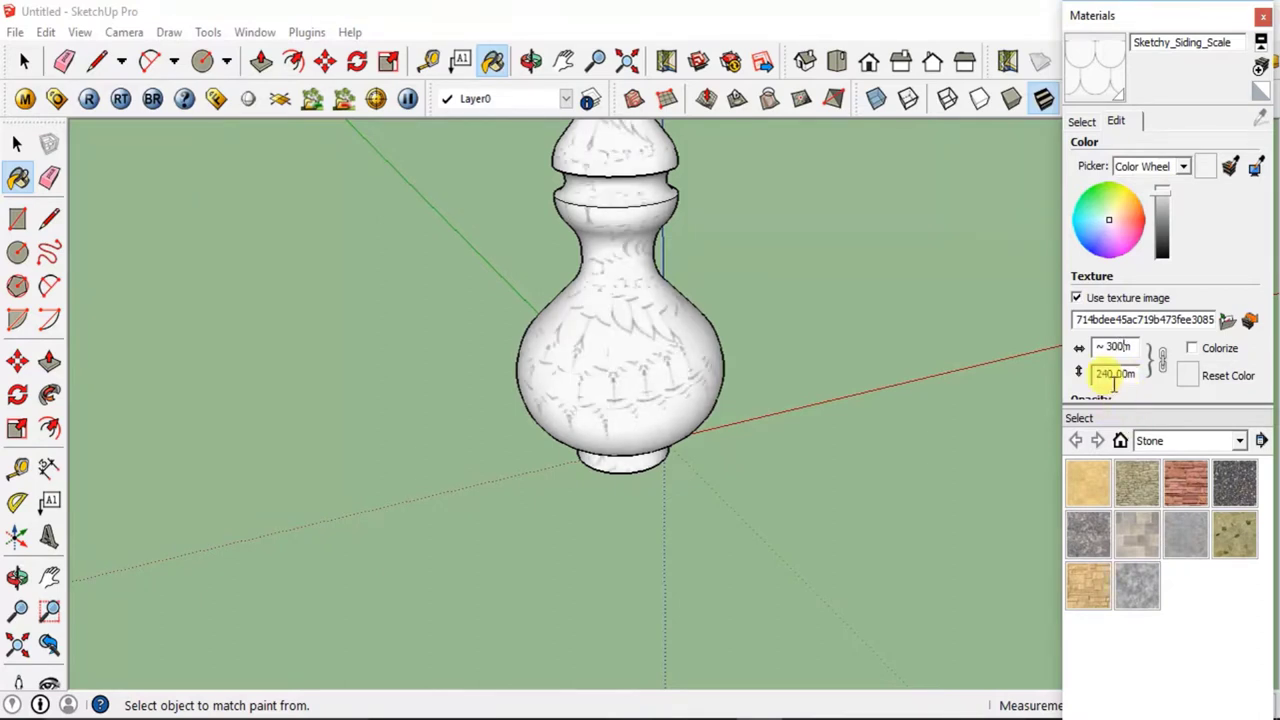
key("BackSpace")
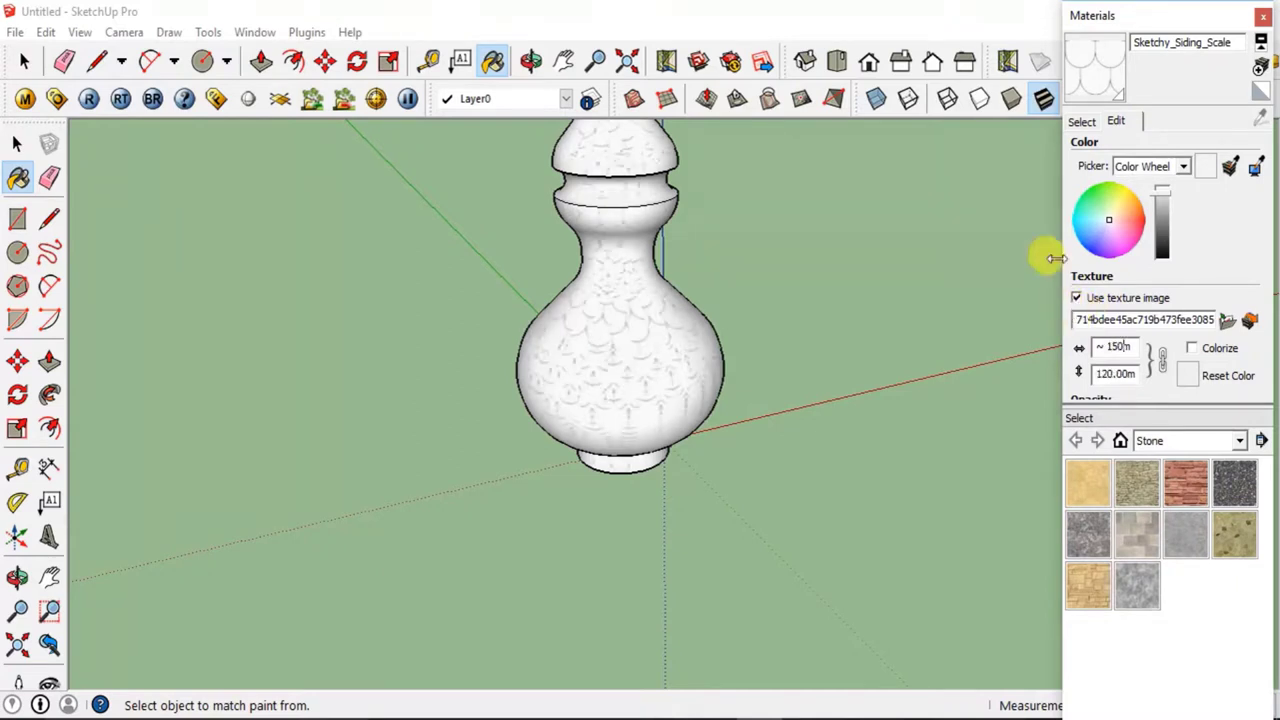
left_click(1118, 208)
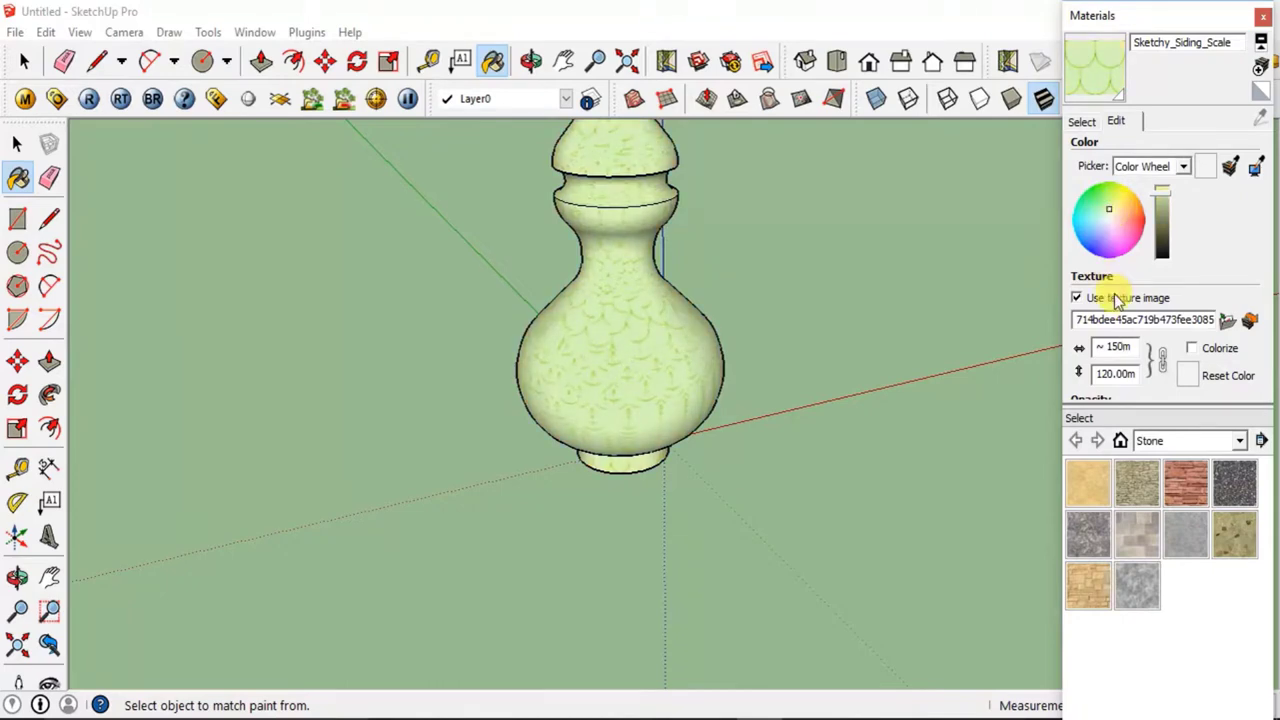
left_click(1083, 121)
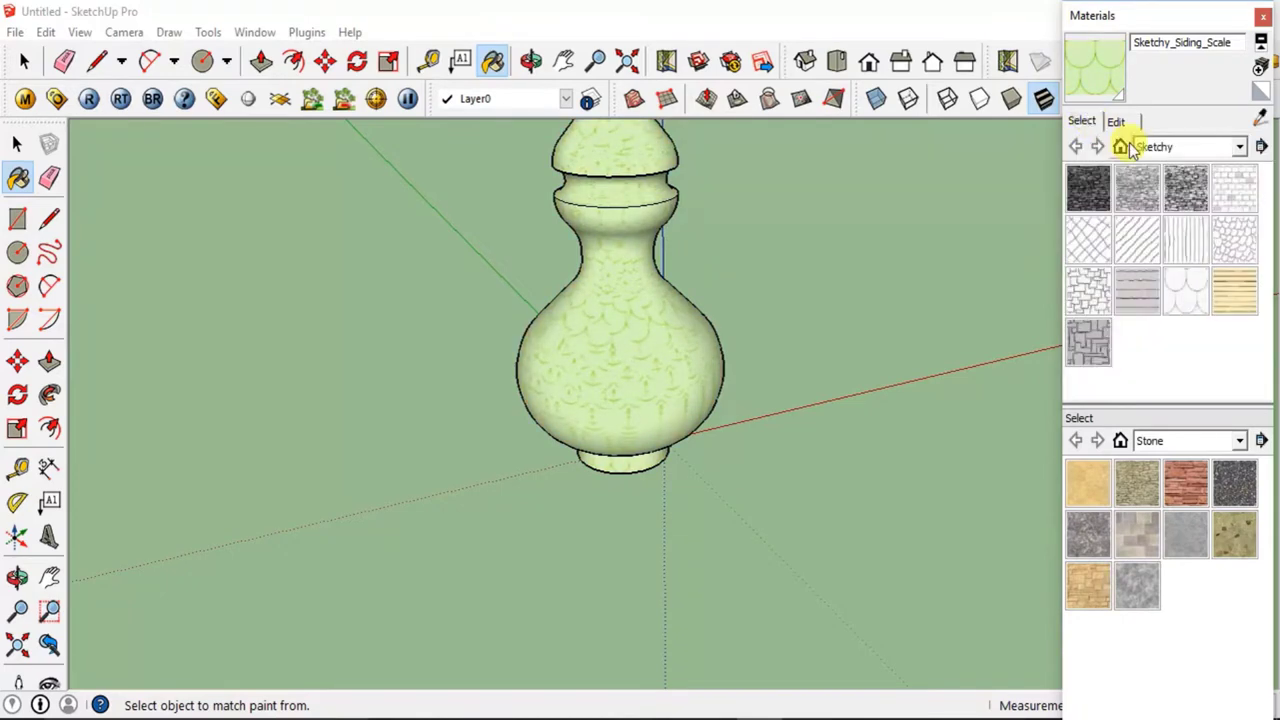
left_click(1137, 284)
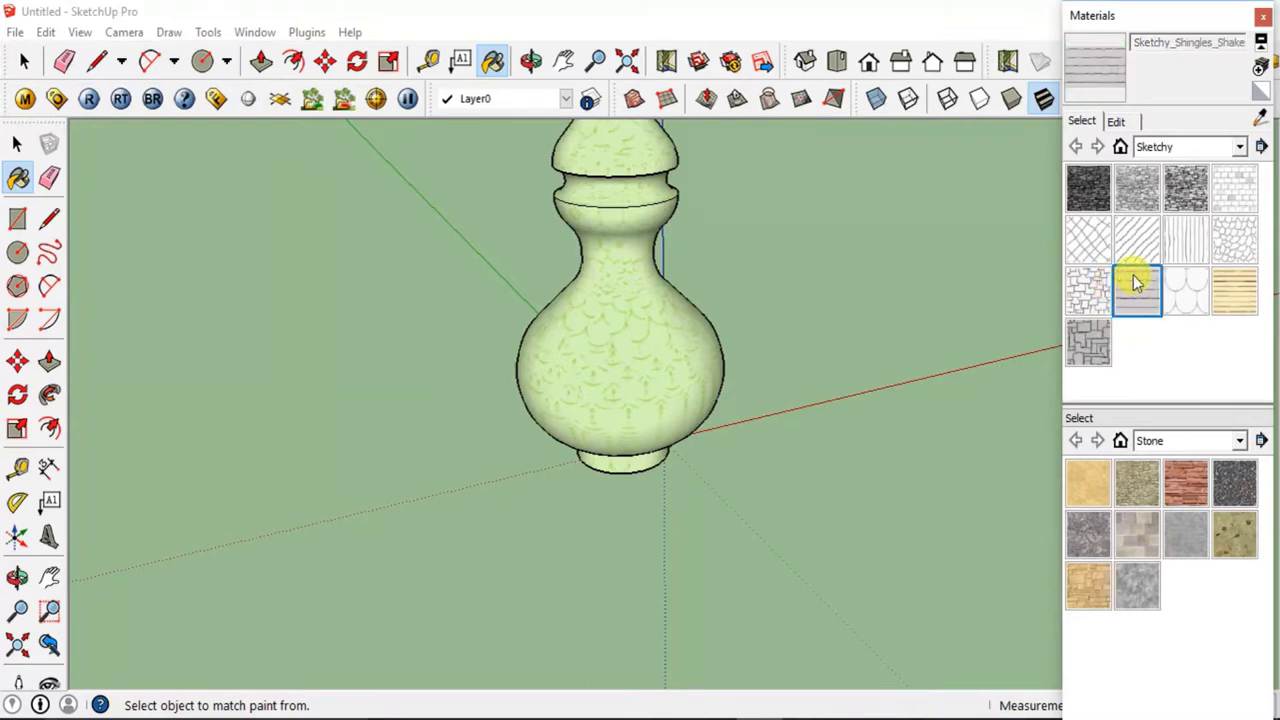
Paint the vase body, top and base with the Sketchy_Shingles_Shake material
left_click(1116, 121)
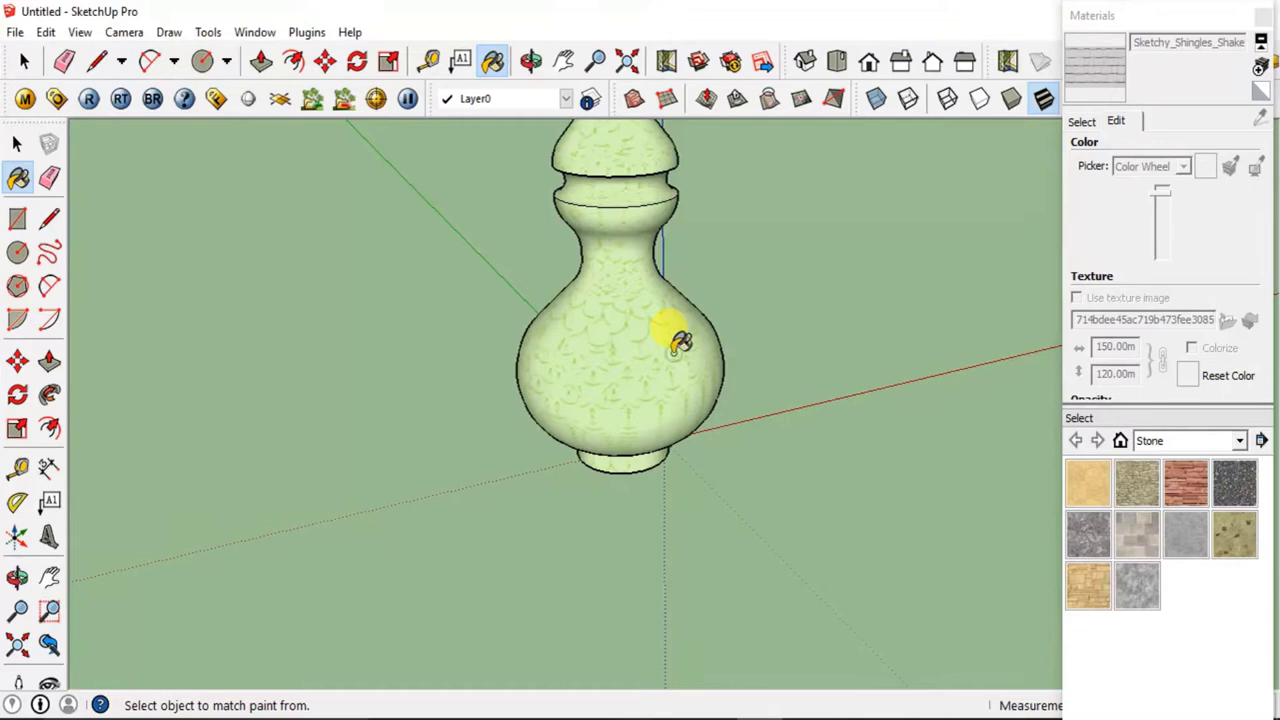
left_click(633, 385)
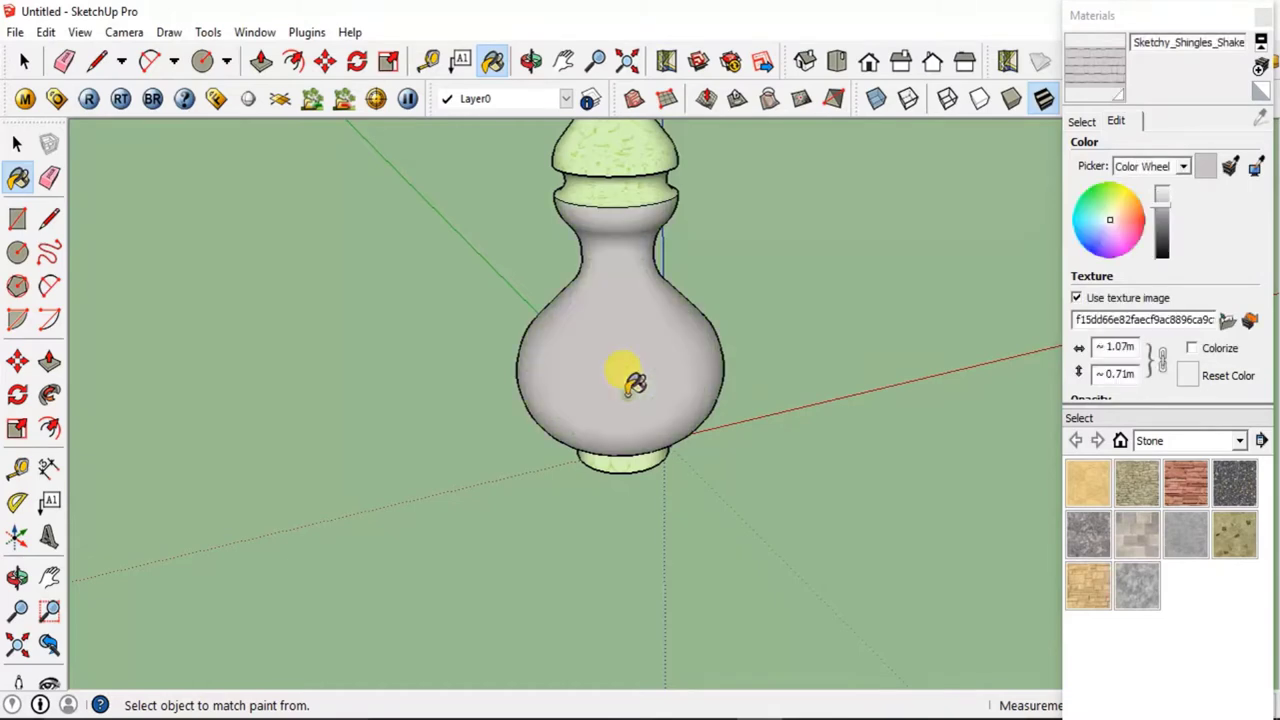
left_click(634, 441)
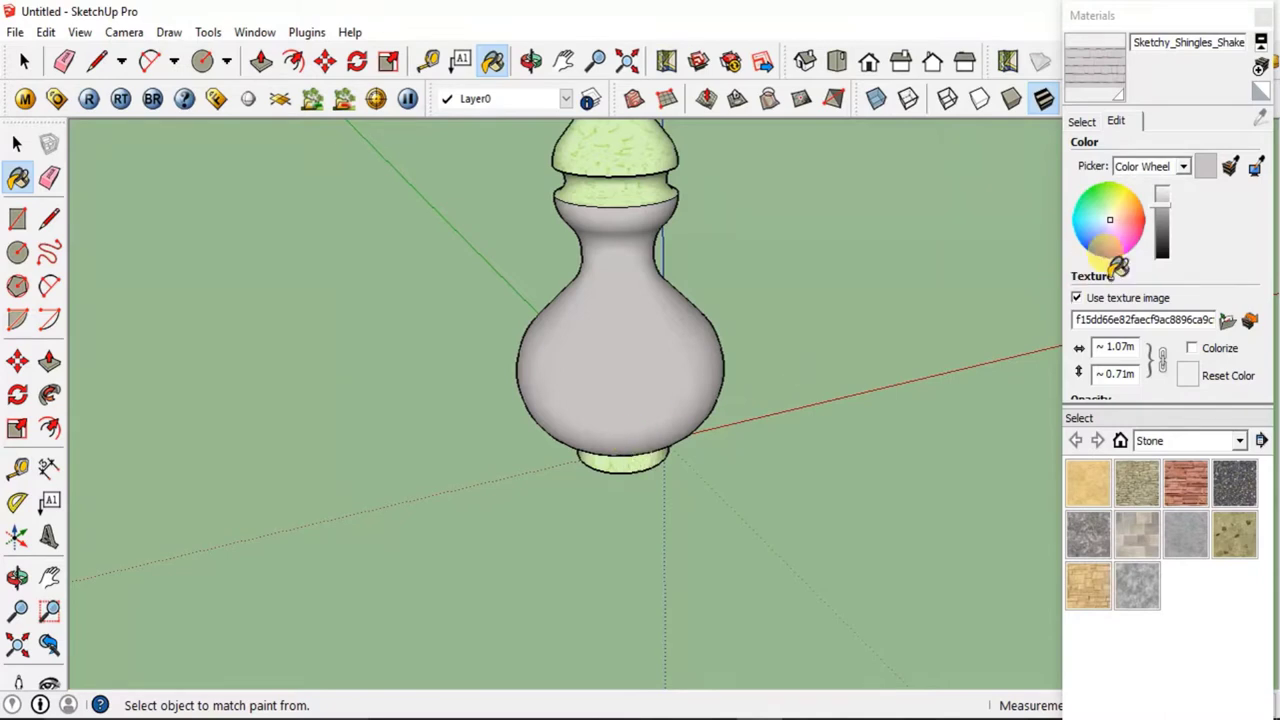
left_click(1133, 368)
Size the shingle texture to 300m by 200m, tint it tan, and return to Select
left_click_drag(1127, 347, 1086, 352)
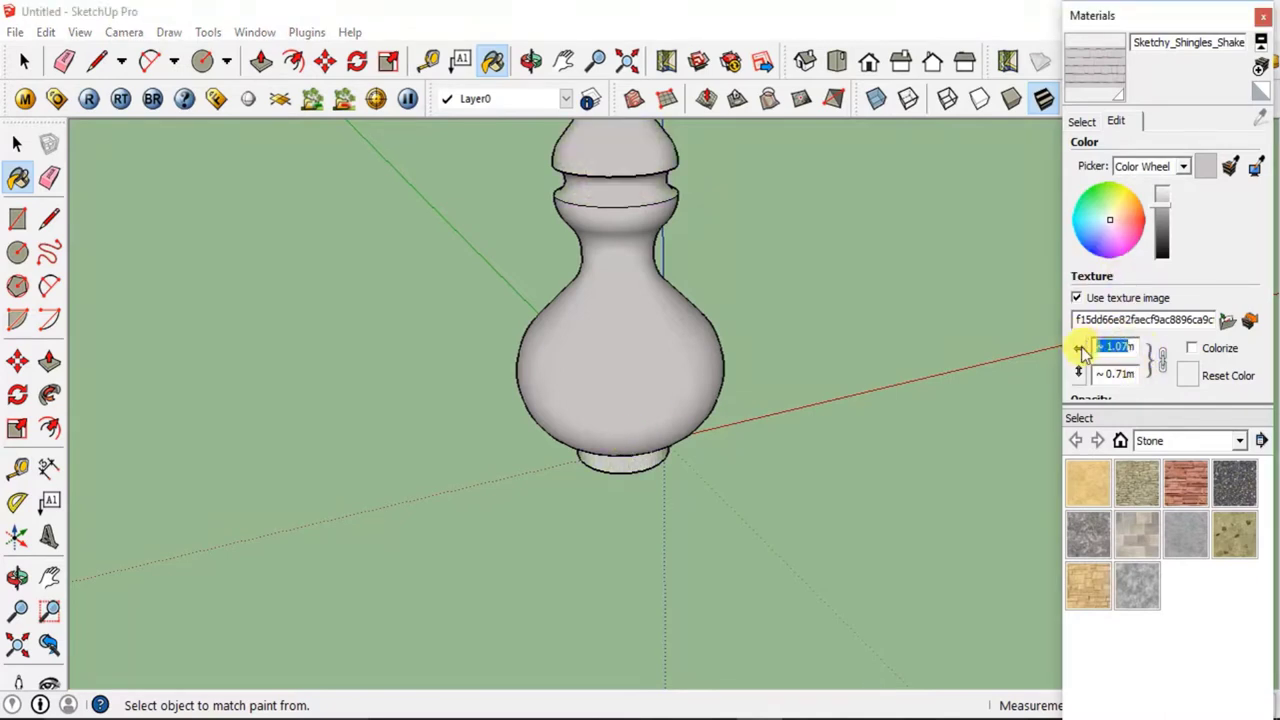
left_click(1080, 350)
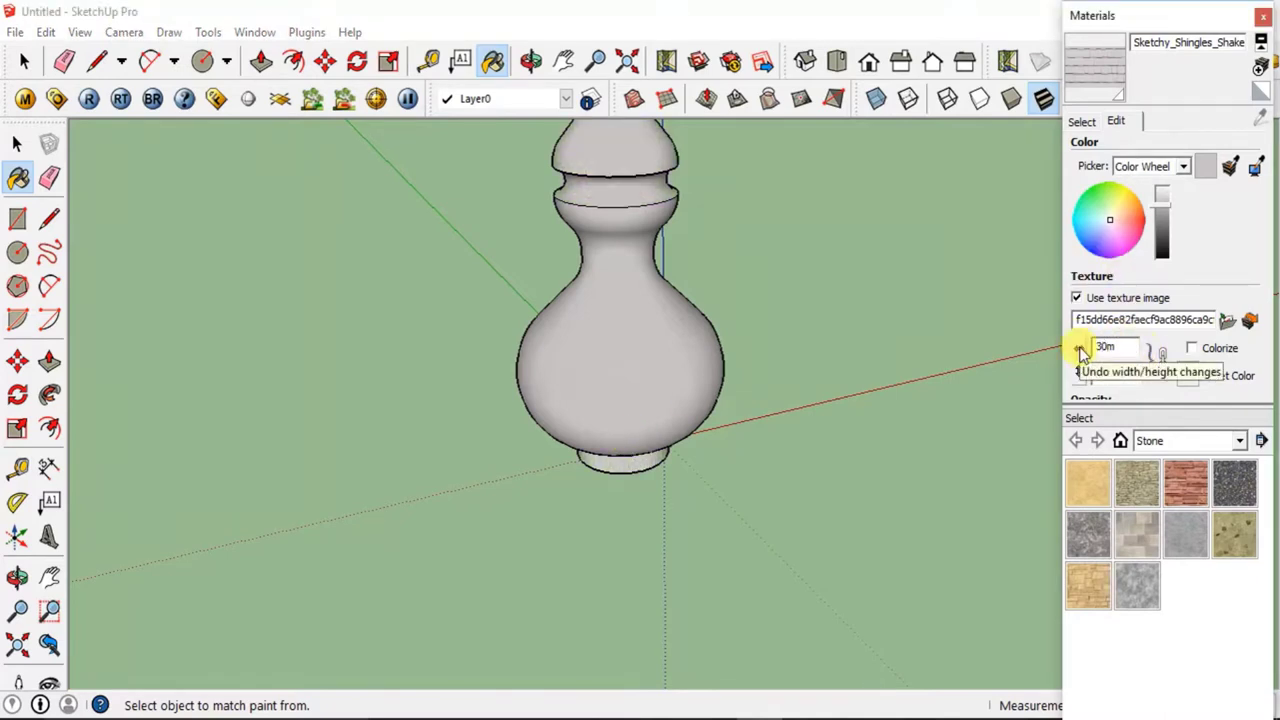
key("Return")
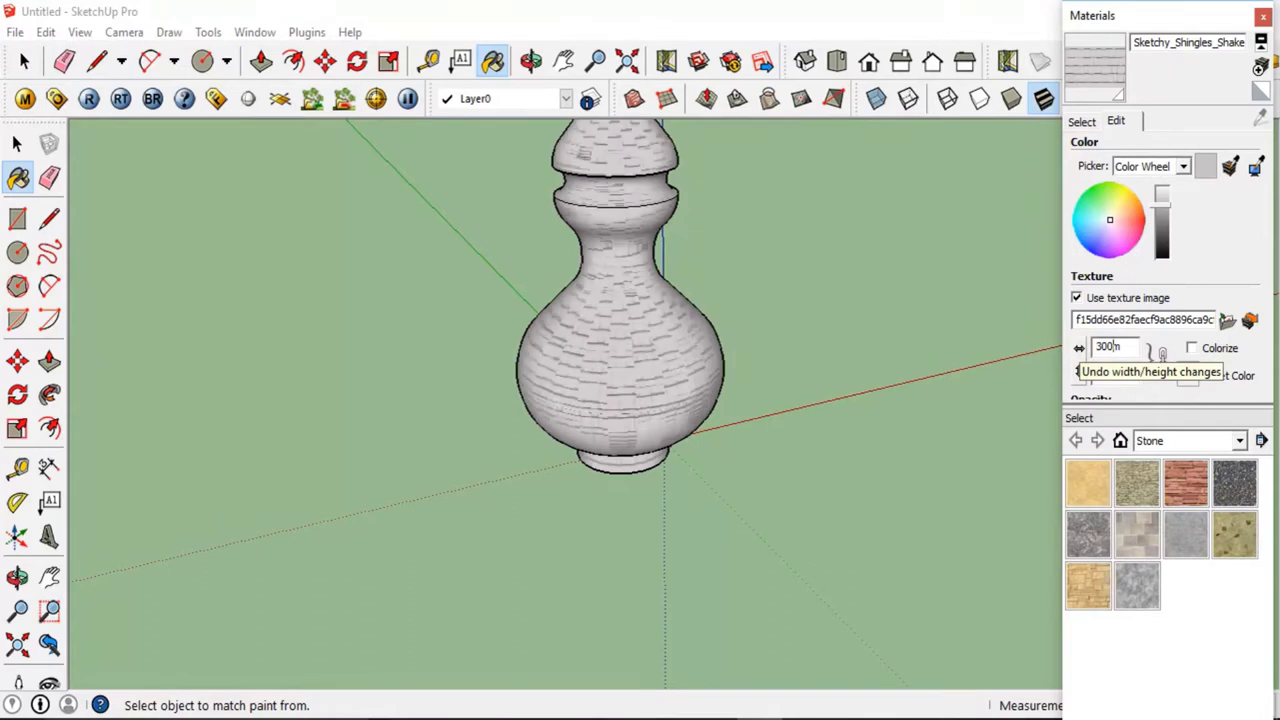
left_click(1121, 209)
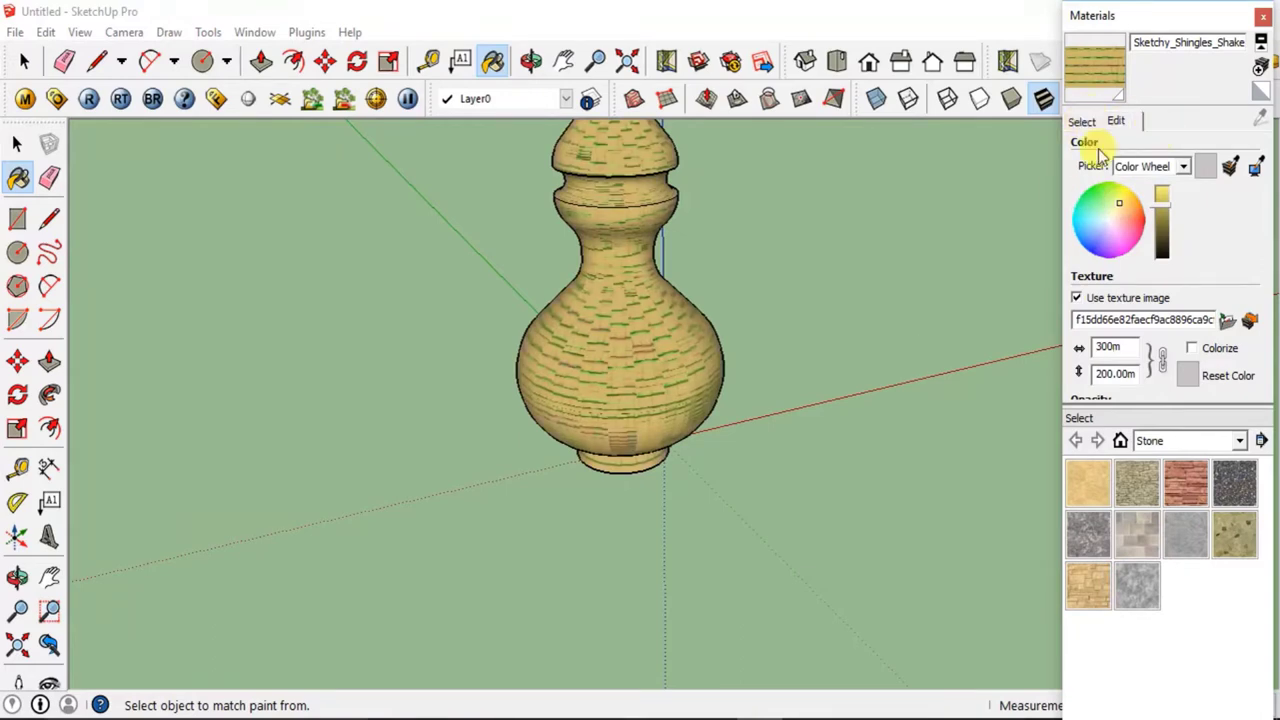
left_click(1115, 206)
left_click(1082, 121)
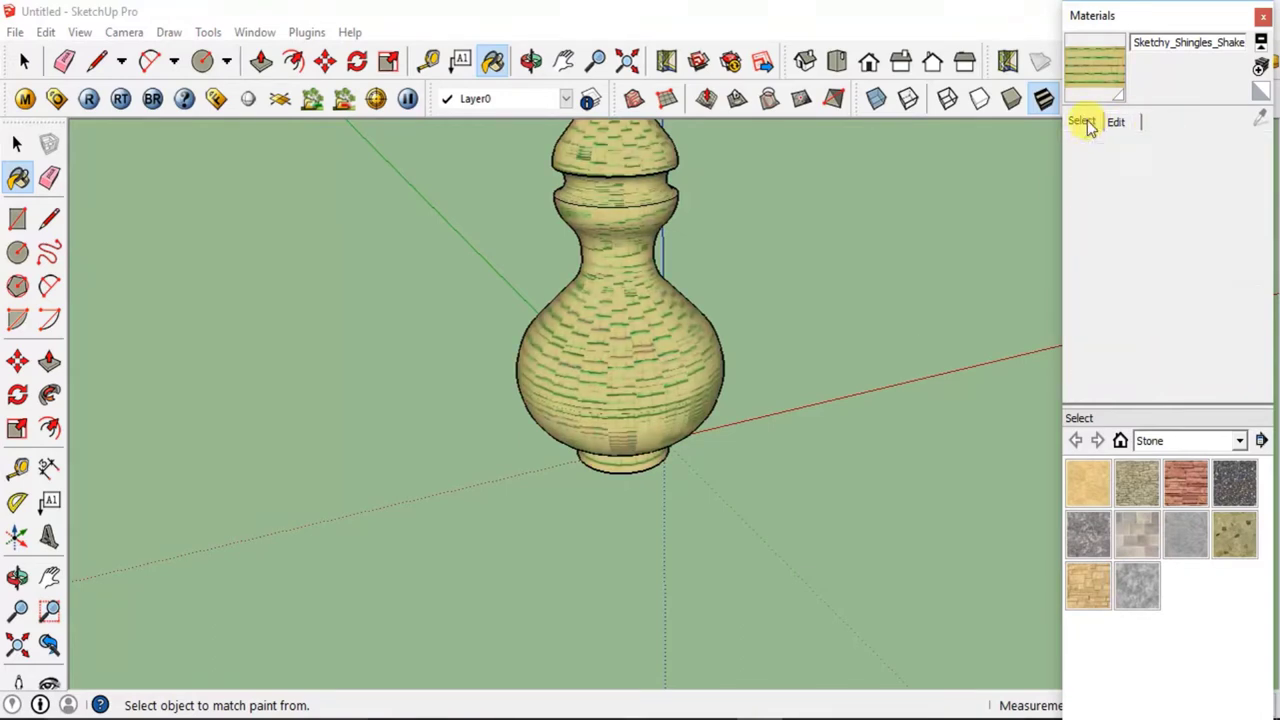
key("space")
mouse_move(646, 366)
middle_mouse_down()
mouse_move(580, 437)
mouse_move(792, 372)
middle_mouse_up()
scroll(786, 358, "down", 4)
middle_click_drag(806, 249, 754, 343)
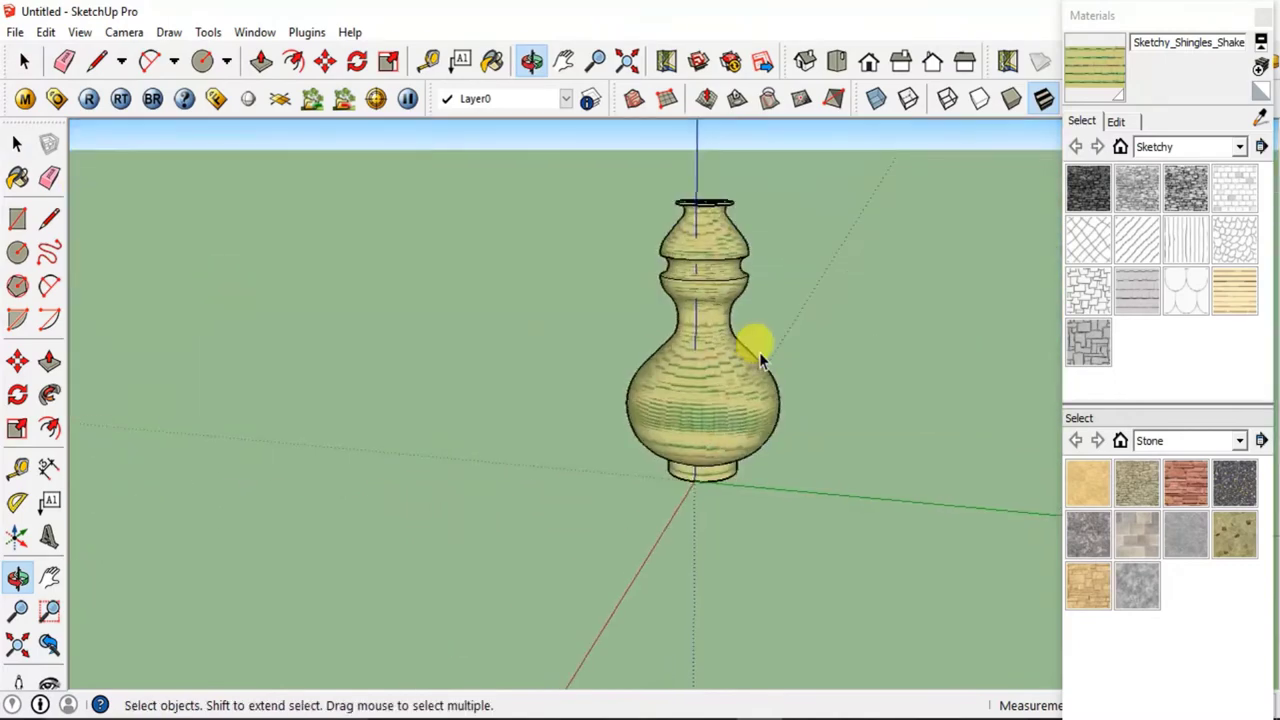
scroll(665, 398, "up", 3)
middle_click_drag(651, 400, 673, 432)
scroll(714, 325, "down", 4)
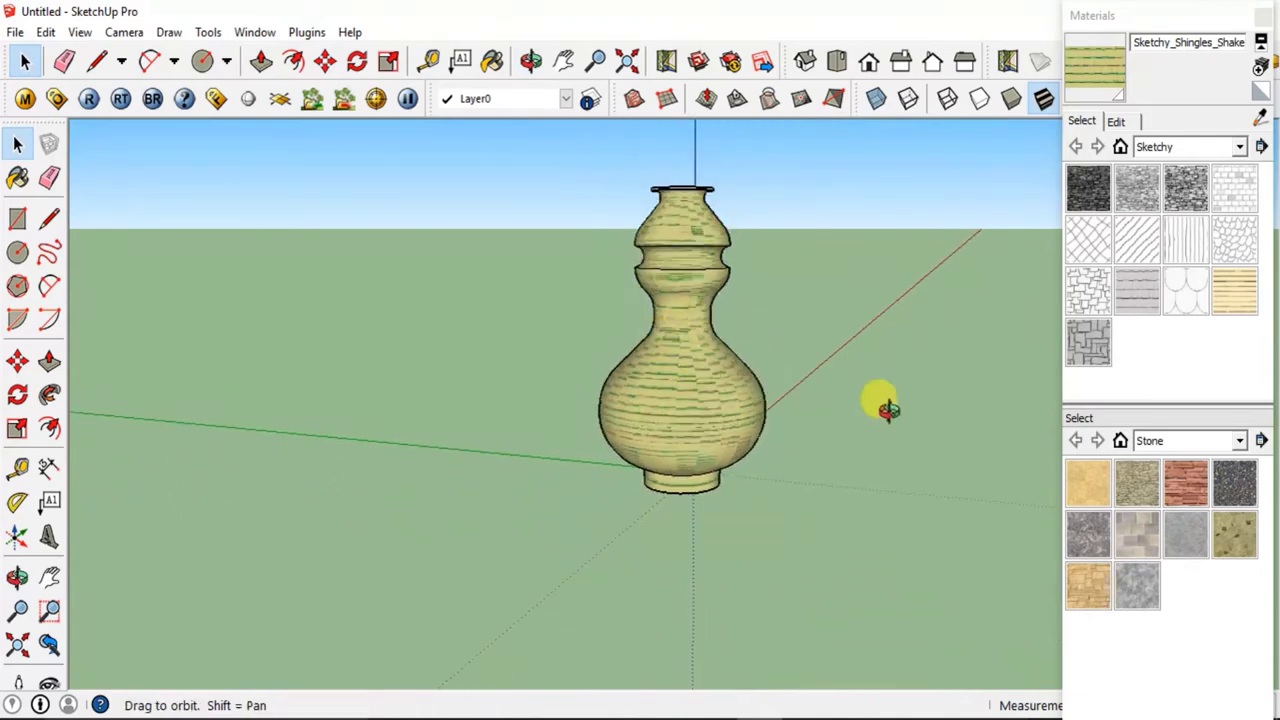
mouse_move(880, 406)
middle_mouse_down()
mouse_move(795, 585)
mouse_move(737, 522)
middle_mouse_up()
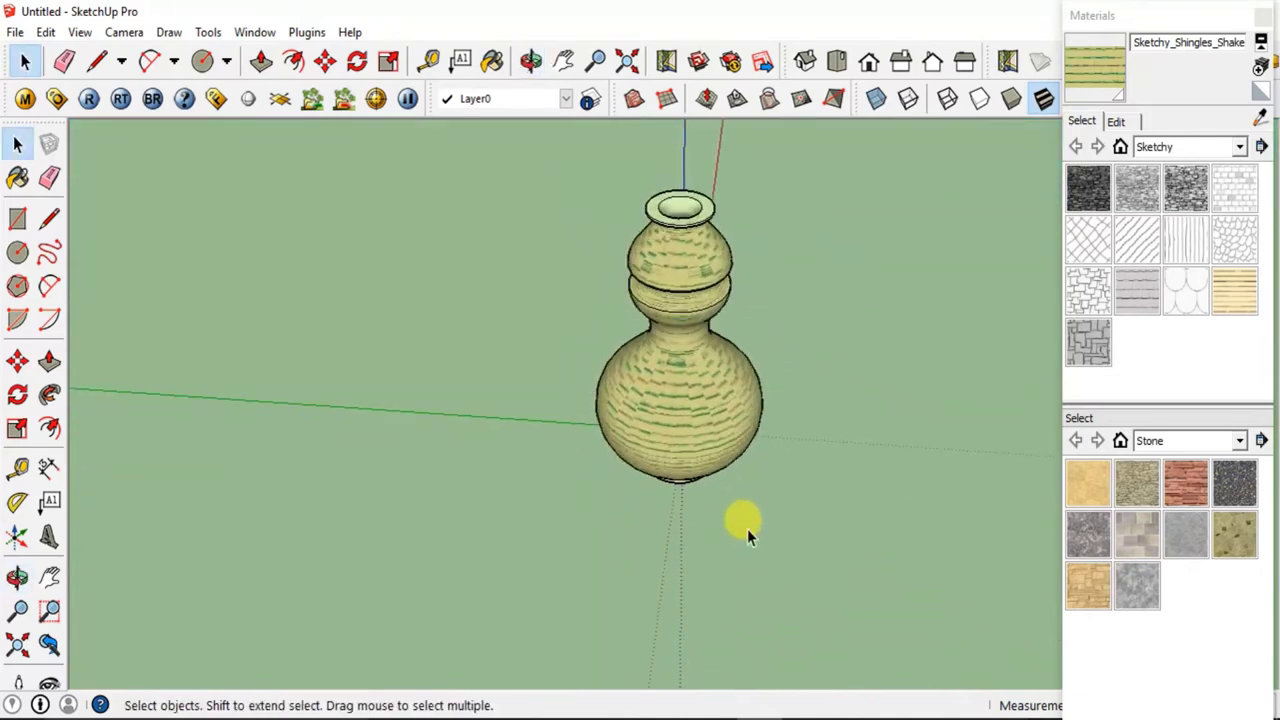
key("b")
scroll(676, 200, "up", 5)
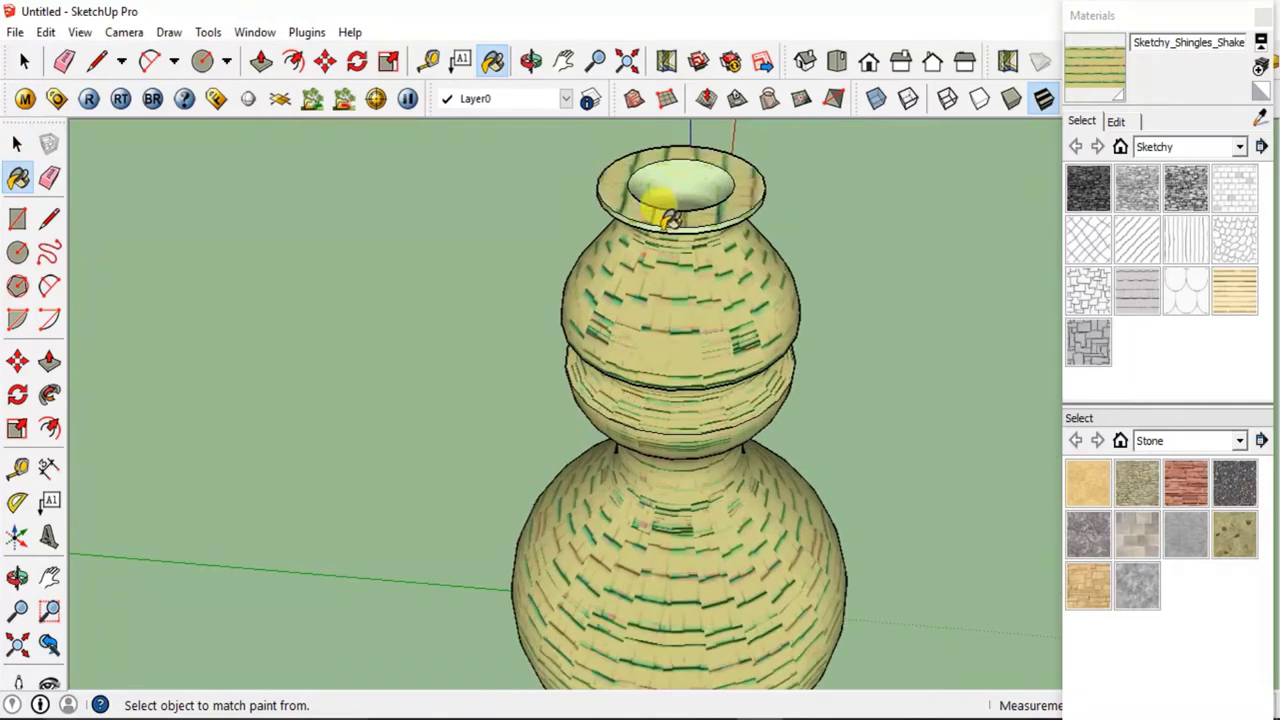
scroll(684, 187, "up", 5)
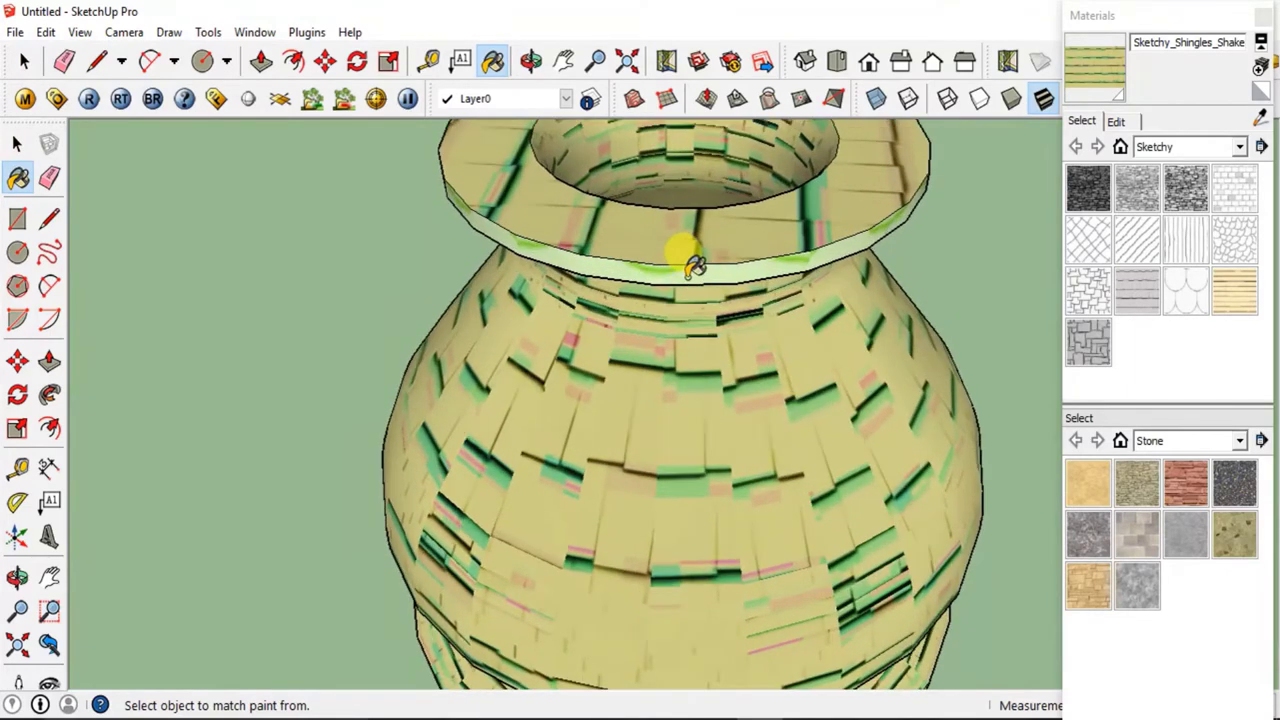
scroll(660, 300, "down", 6)
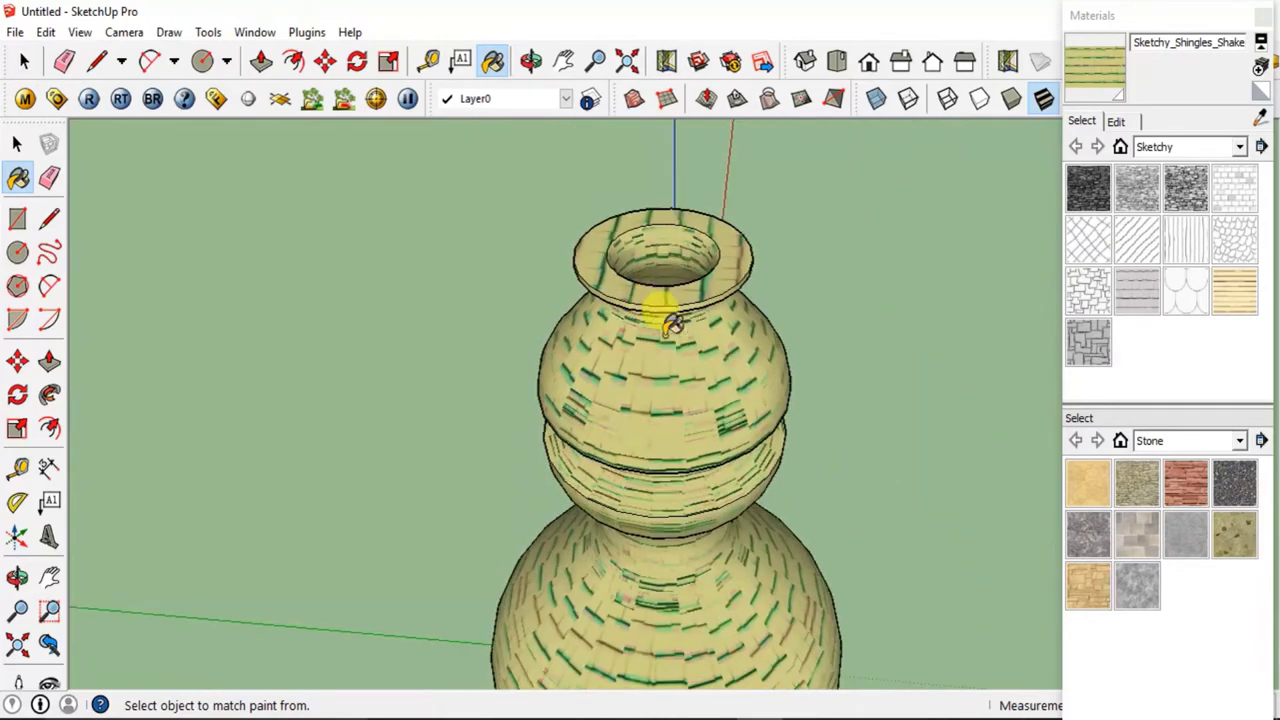
scroll(812, 425, "down", 5)
key("space")
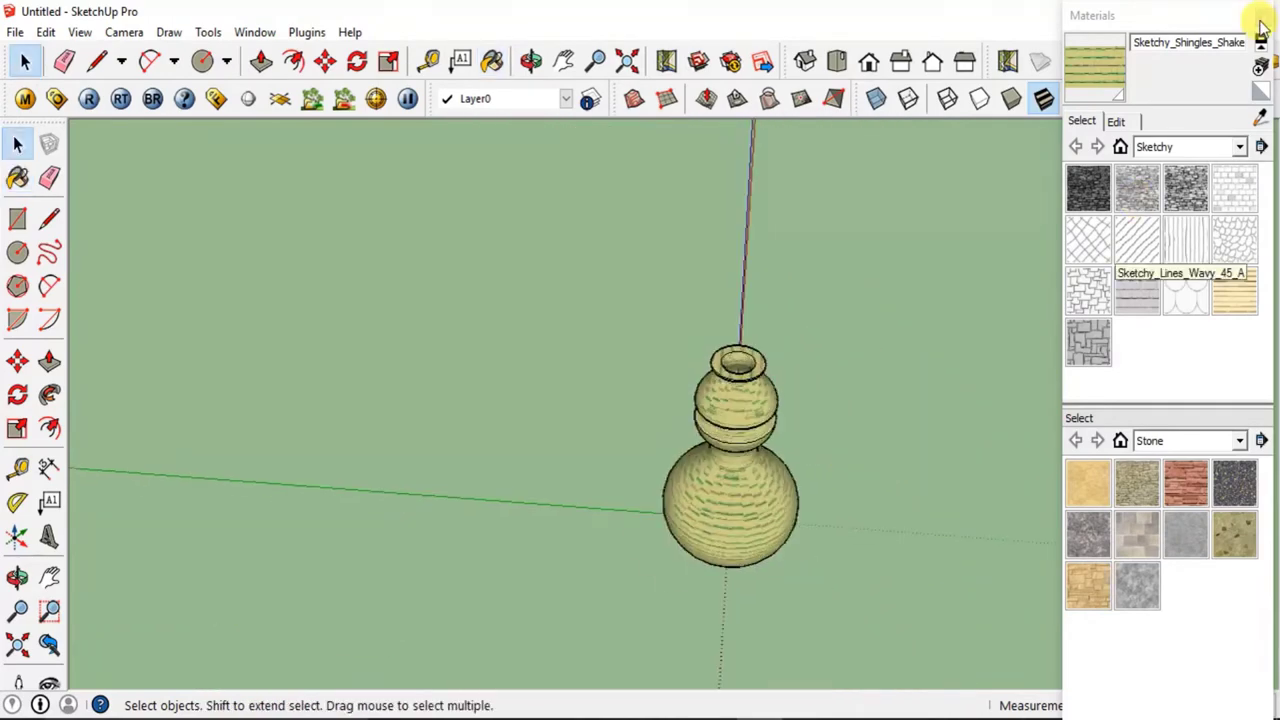
middle_click_drag(914, 320, 663, 249)
left_click(808, 63)
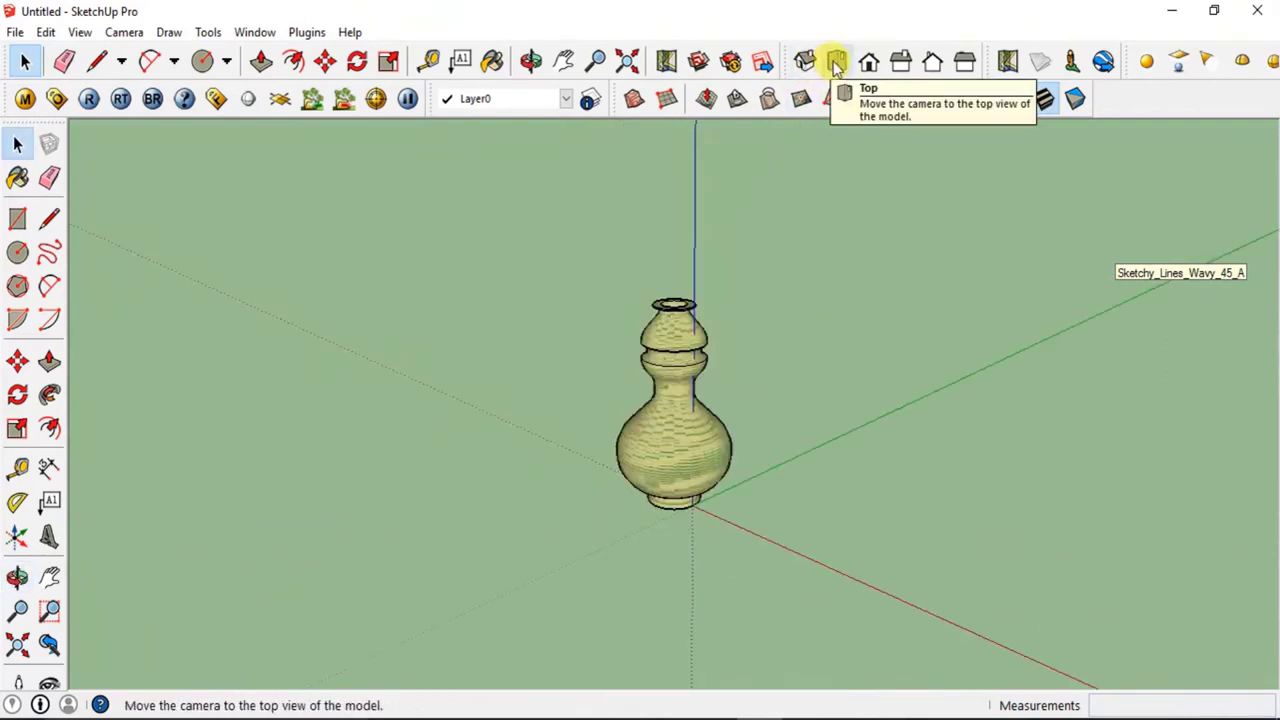
left_click(836, 64)
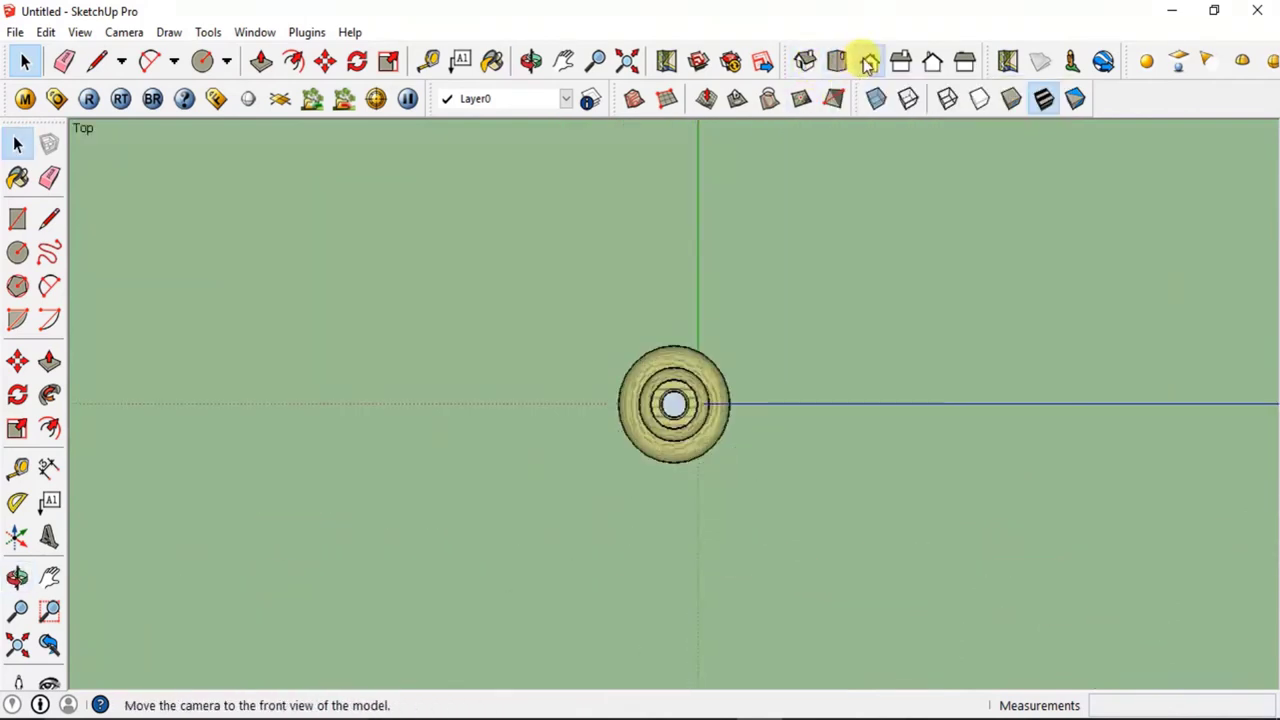
left_click(867, 61)
middle_click_drag(729, 434, 374, 594)
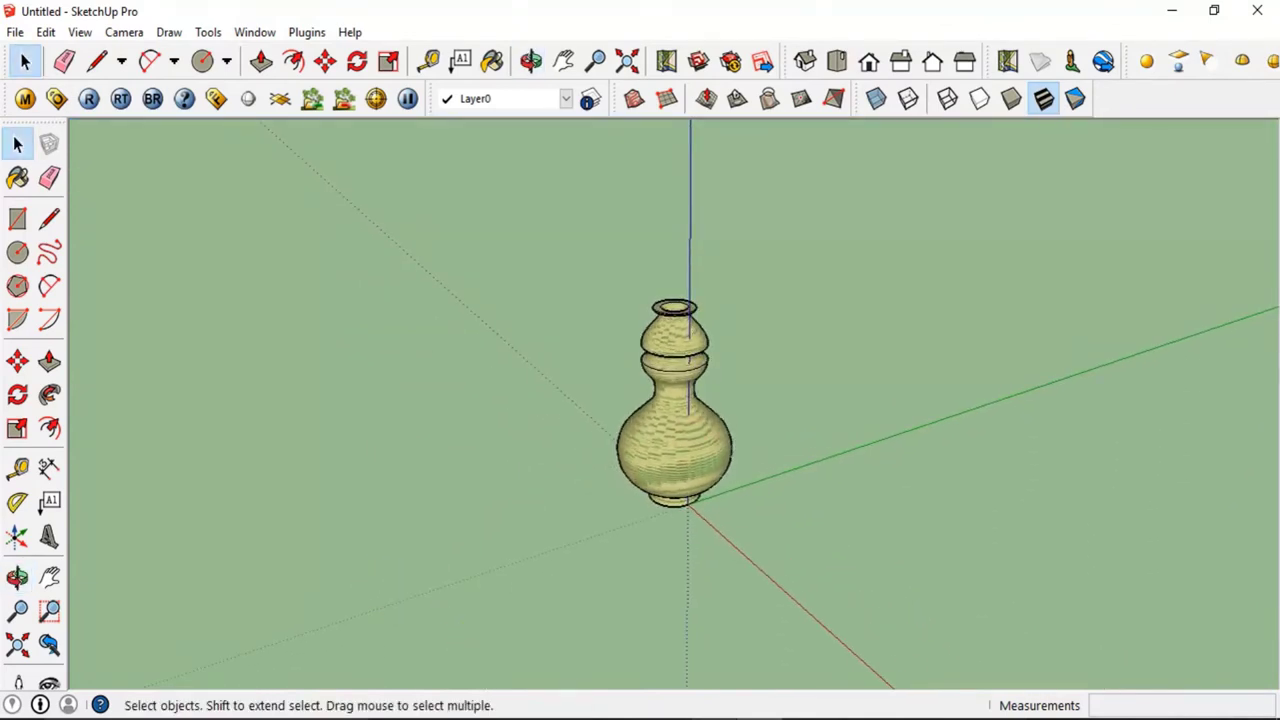
mouse_move(760, 716)
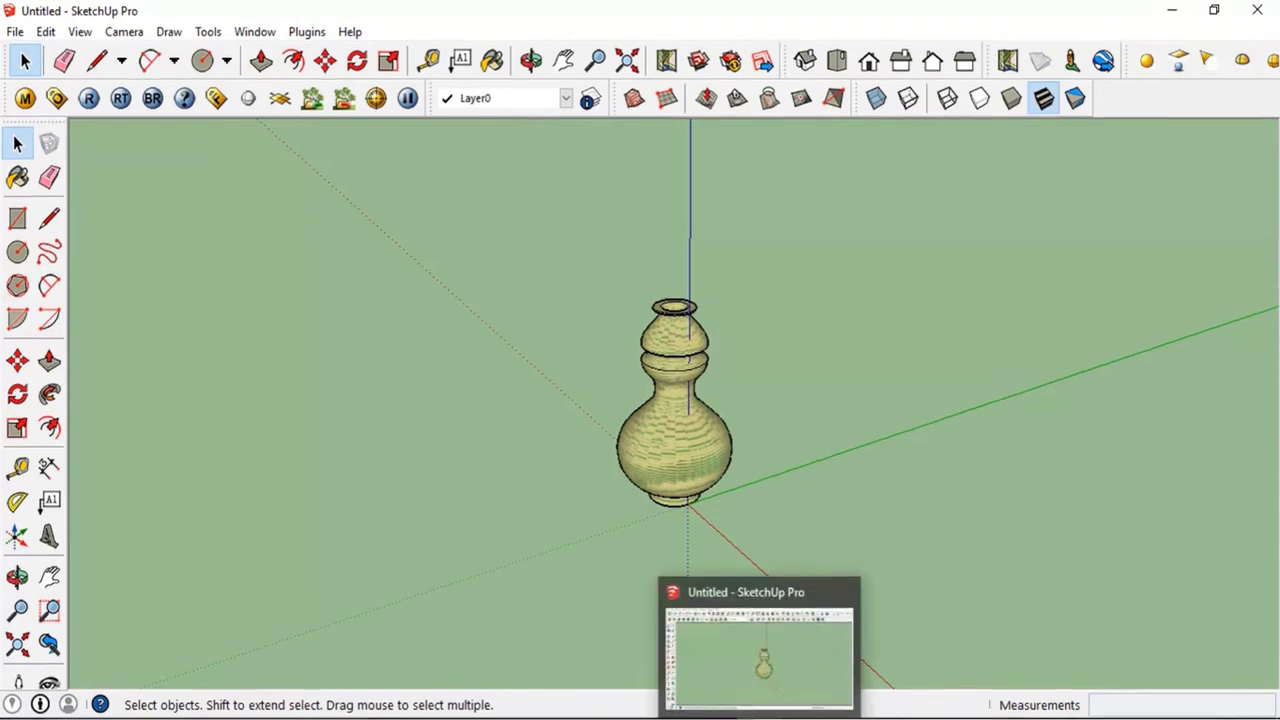